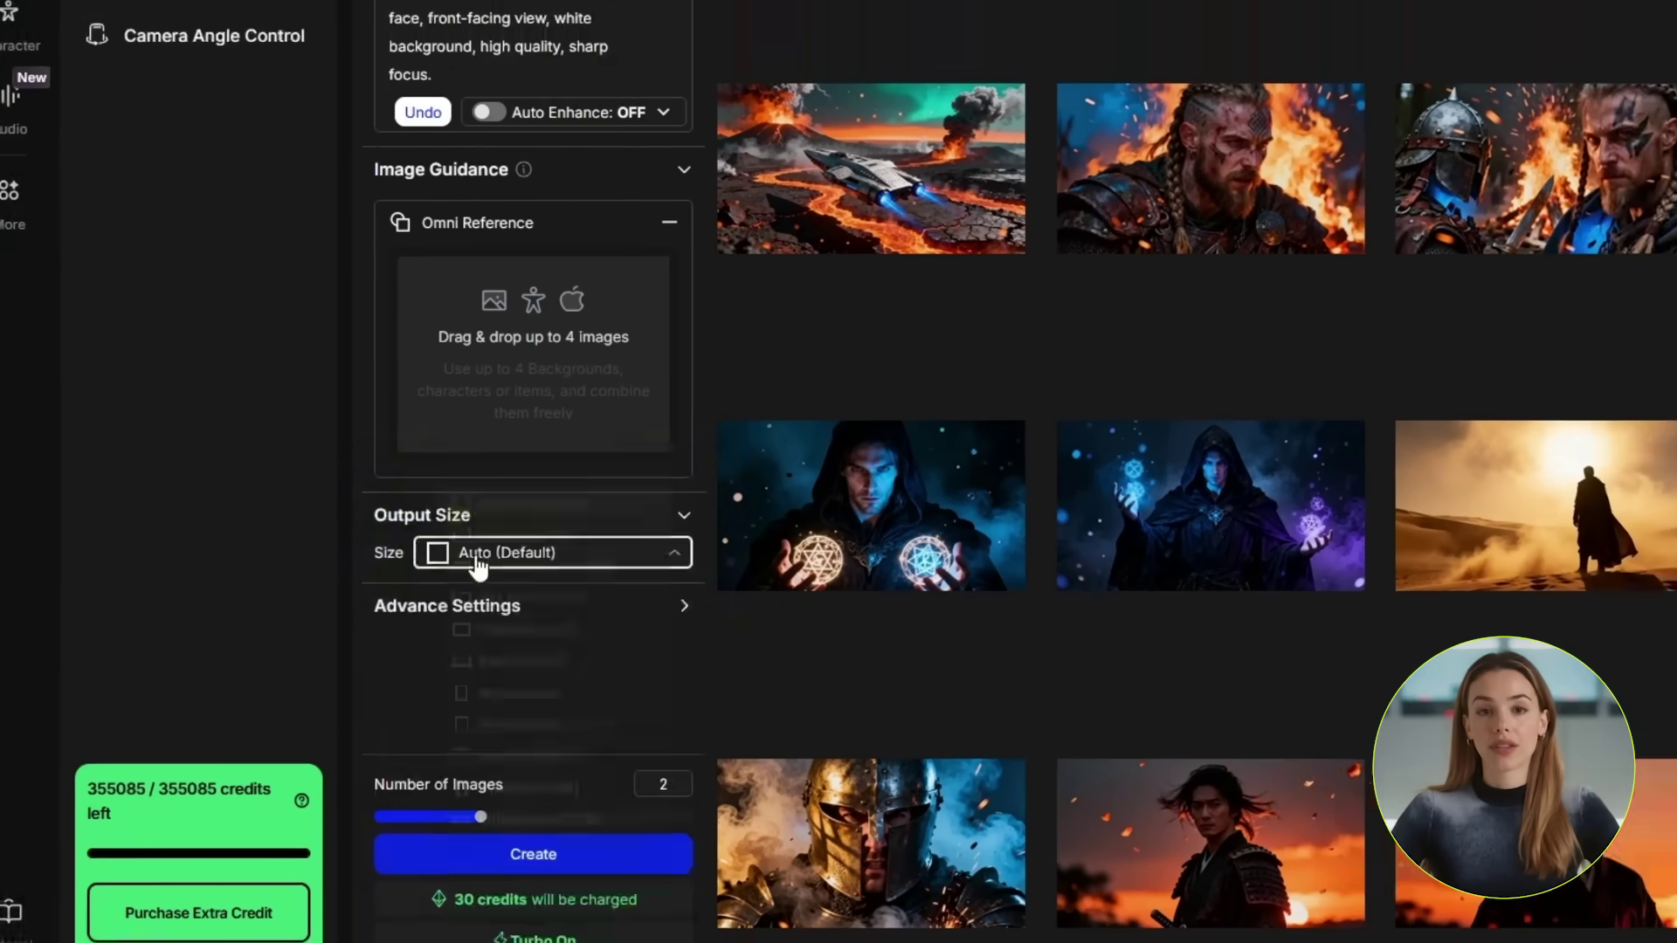
Set the output size to Square (1:1) and expand Advance Settings
left_click(296, 691)
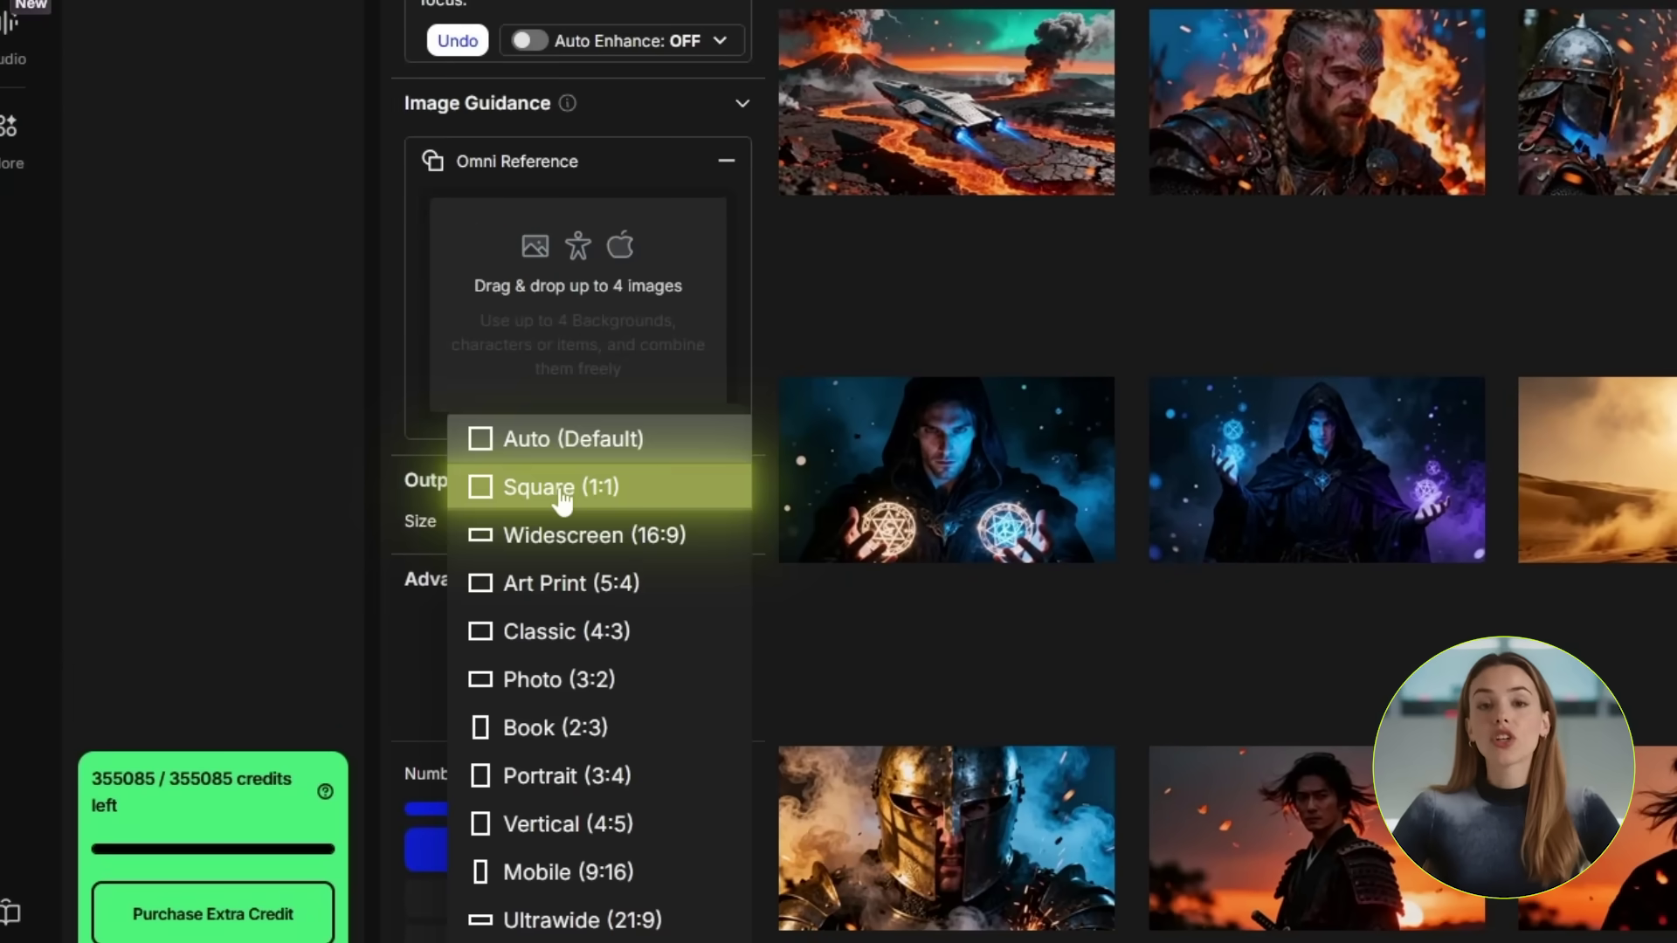
left_click(563, 490)
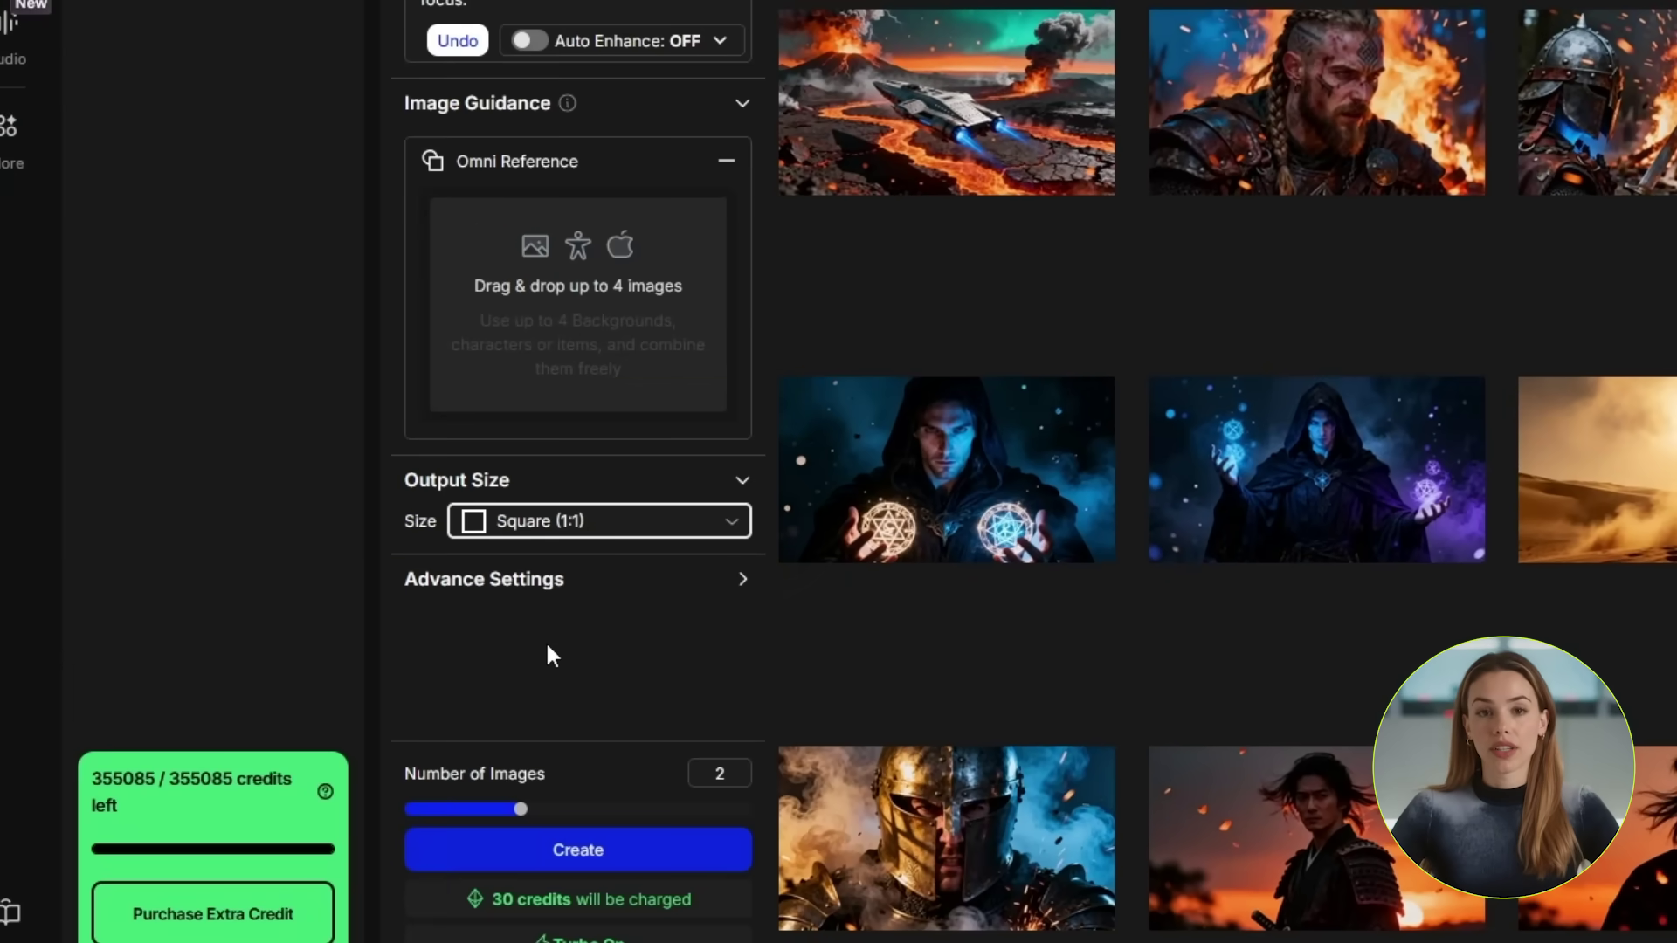
left_click(566, 596)
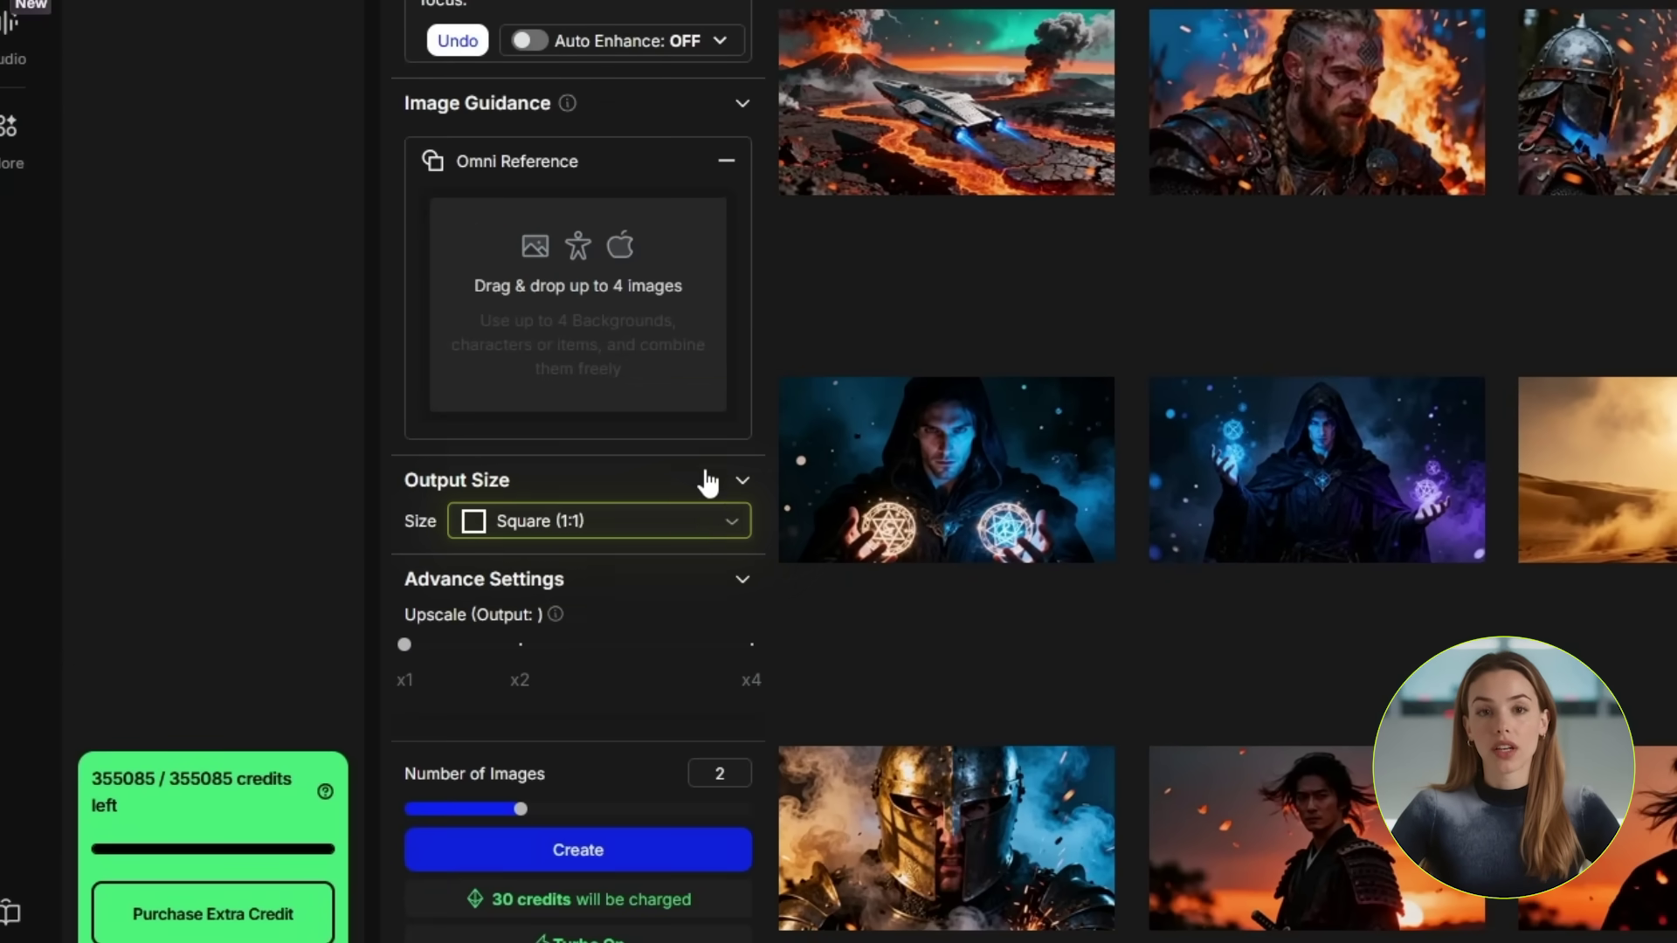
Generate the fire-character images, inspect the second one, then generate a new pair from the edited prompt
left_click(628, 849)
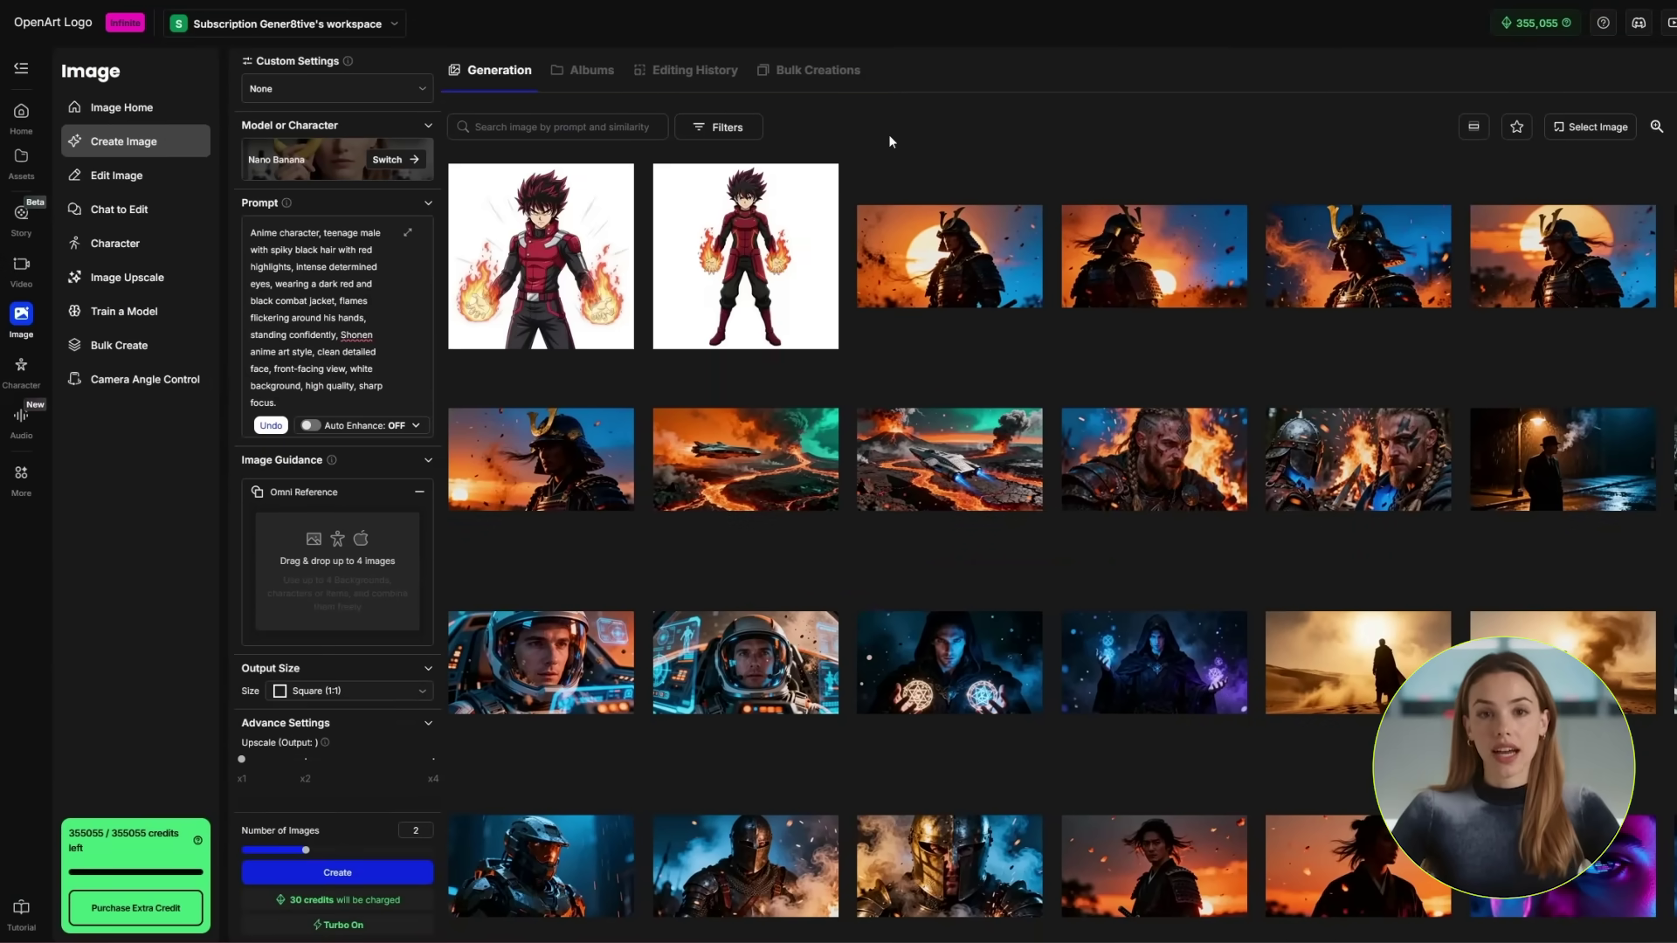
left_click(727, 264)
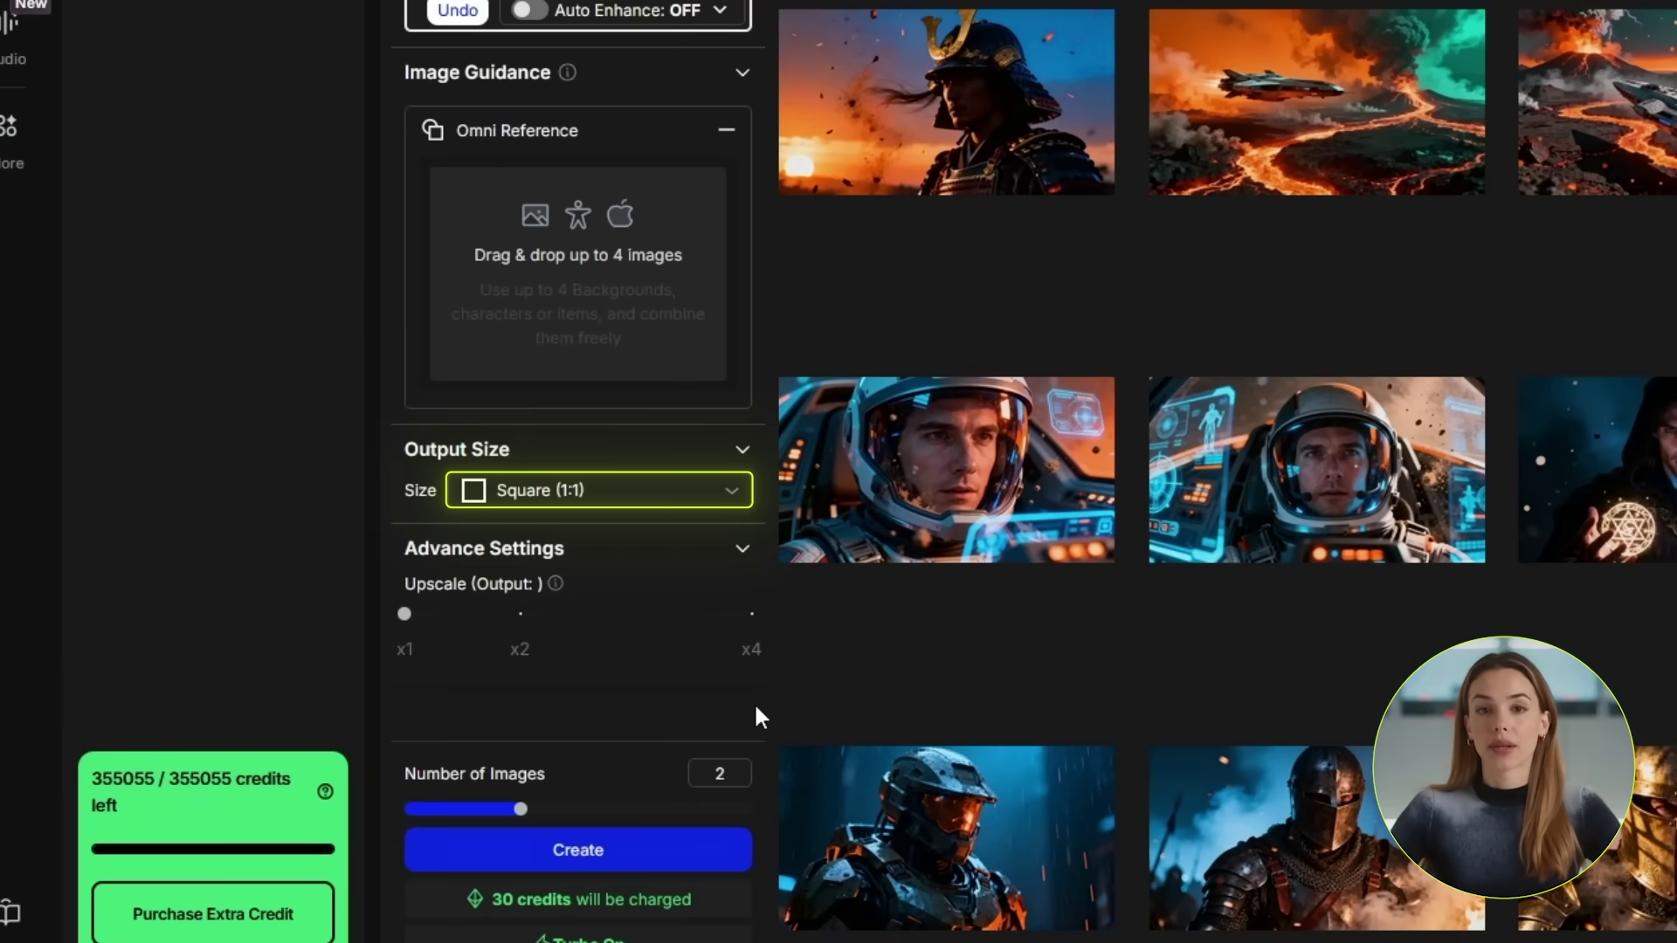
left_click(614, 860)
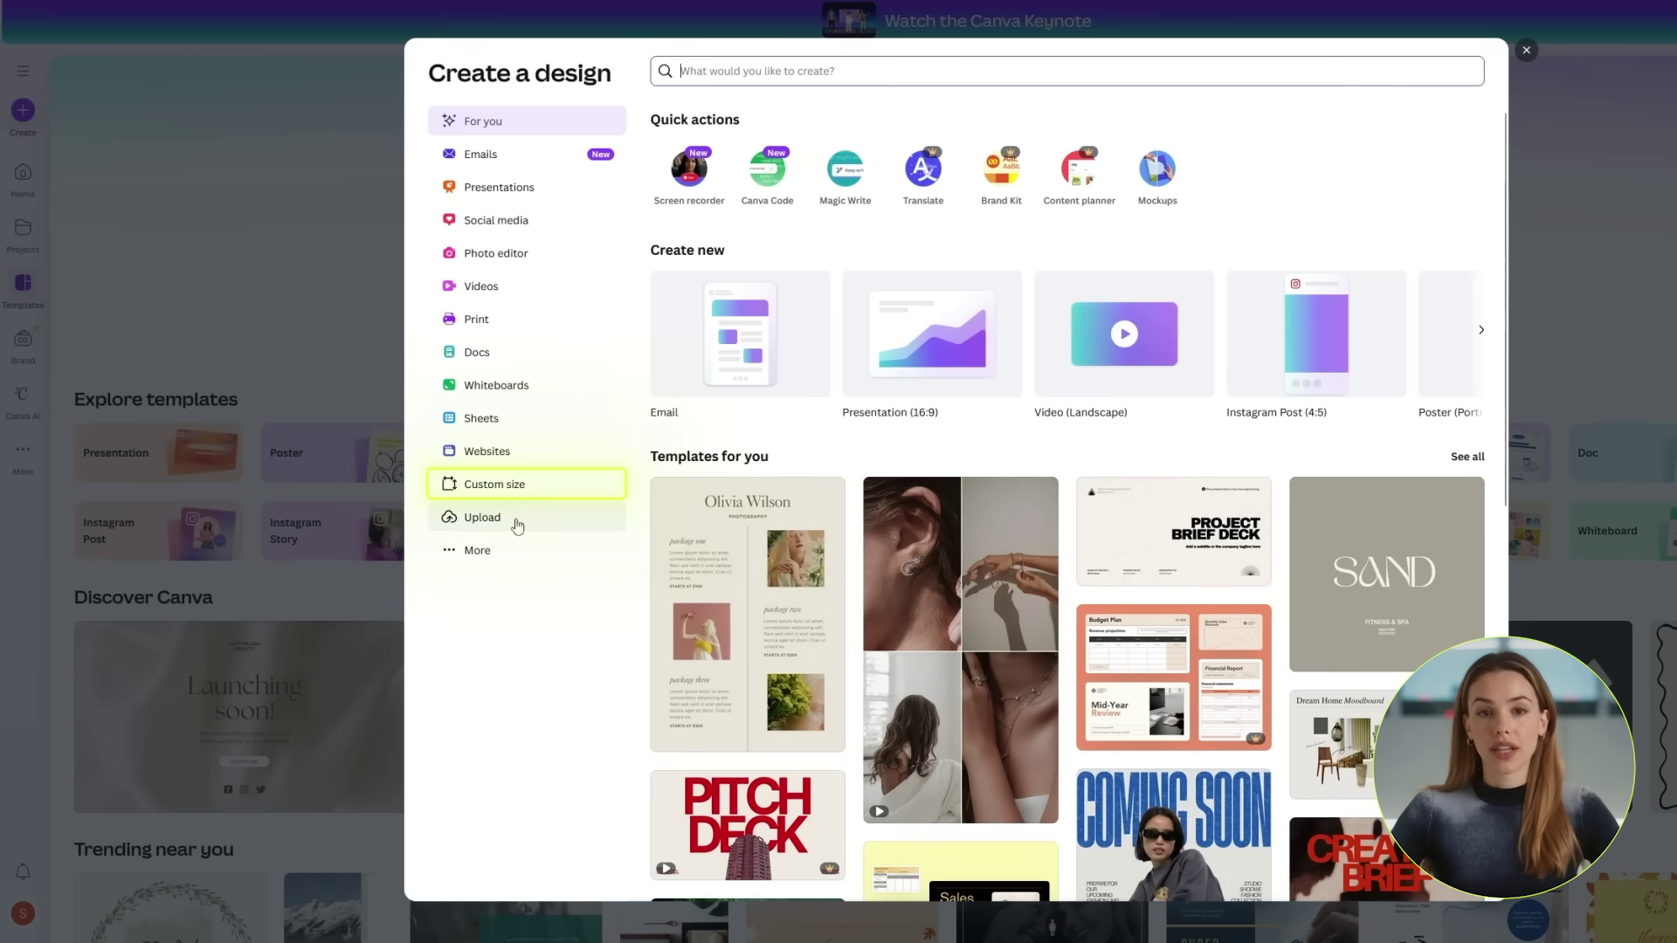
Create a custom-size Canva design of 1920 × 1080 px
left_click(500, 492)
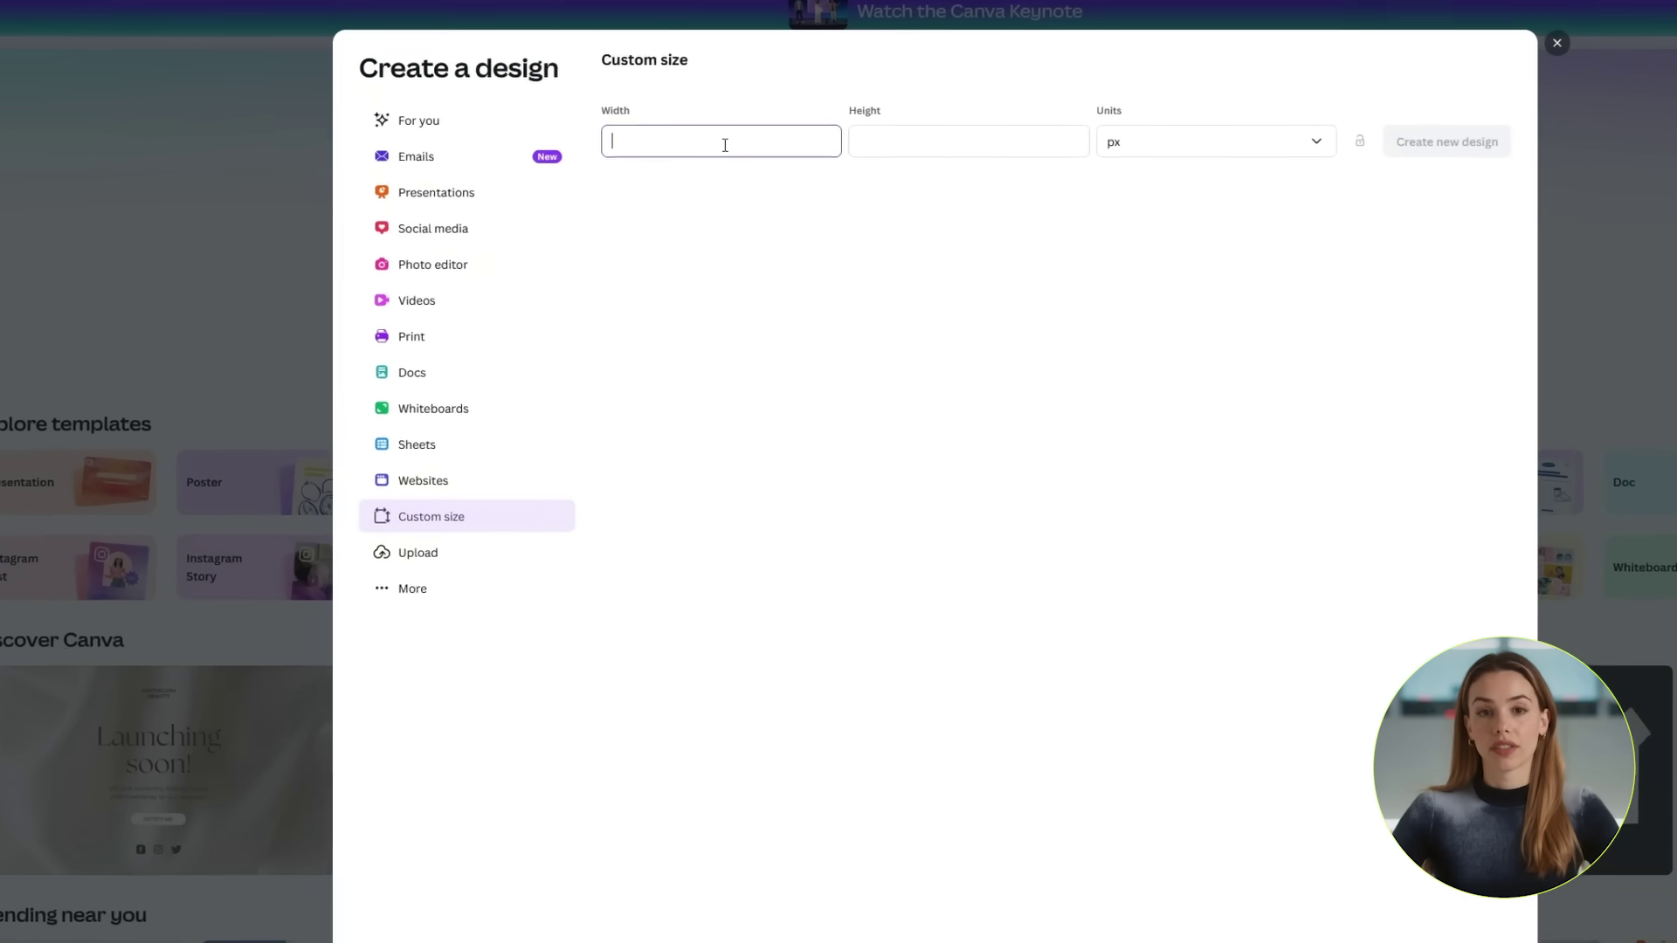
type("1920")
key("Tab")
type("1080")
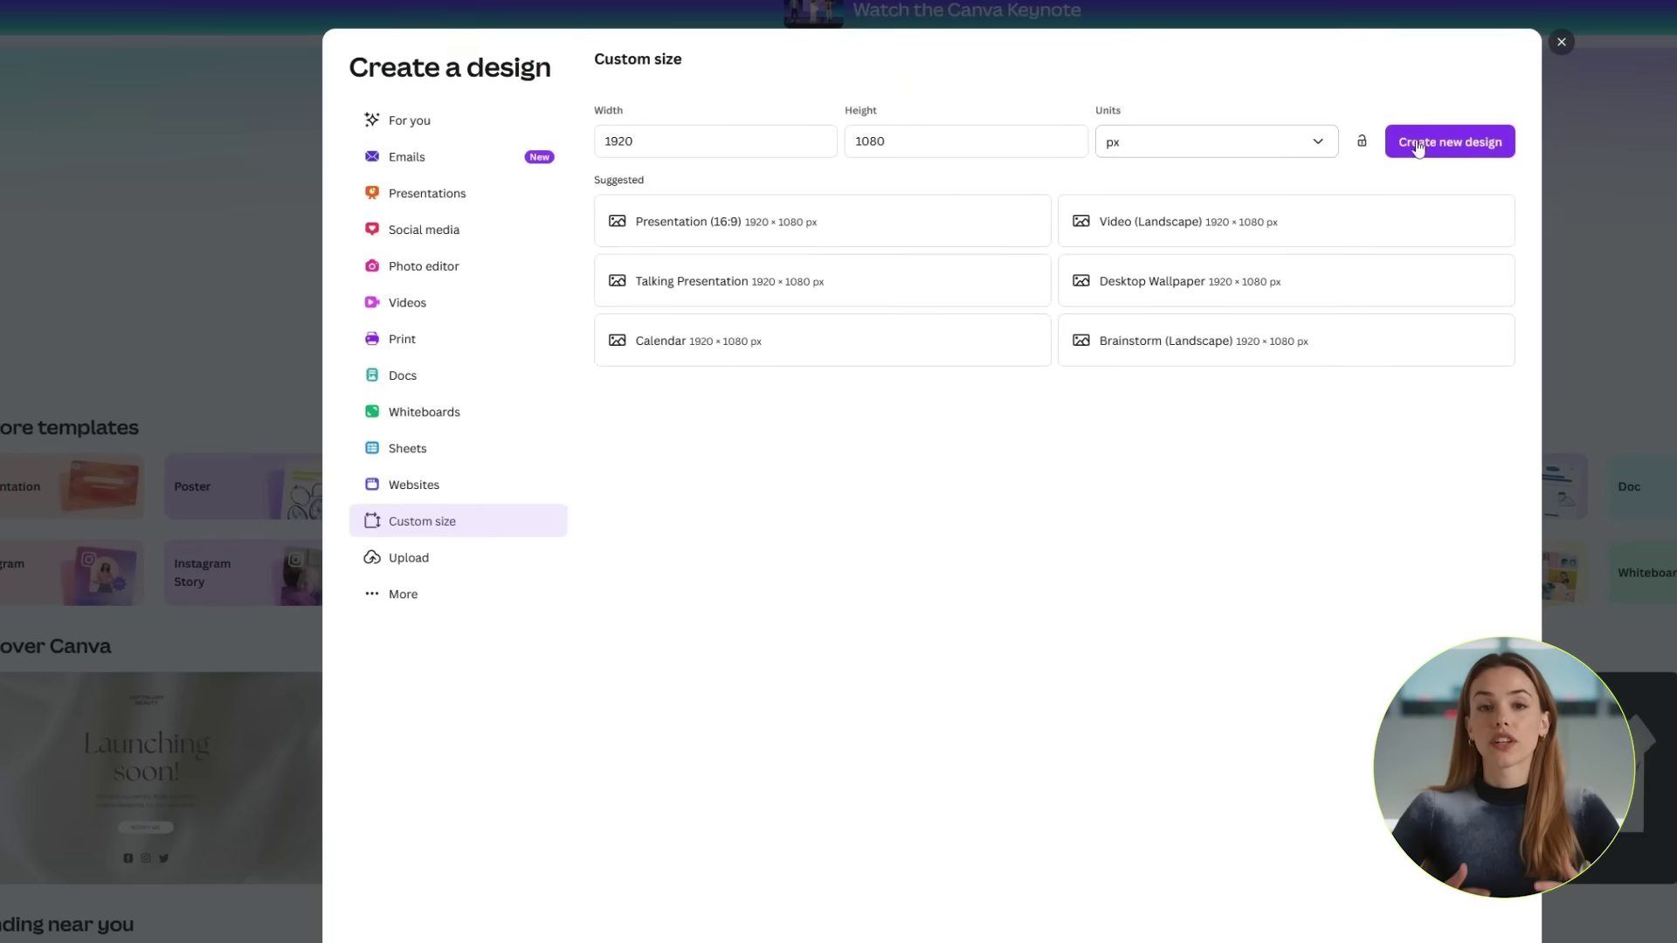
left_click(1419, 141)
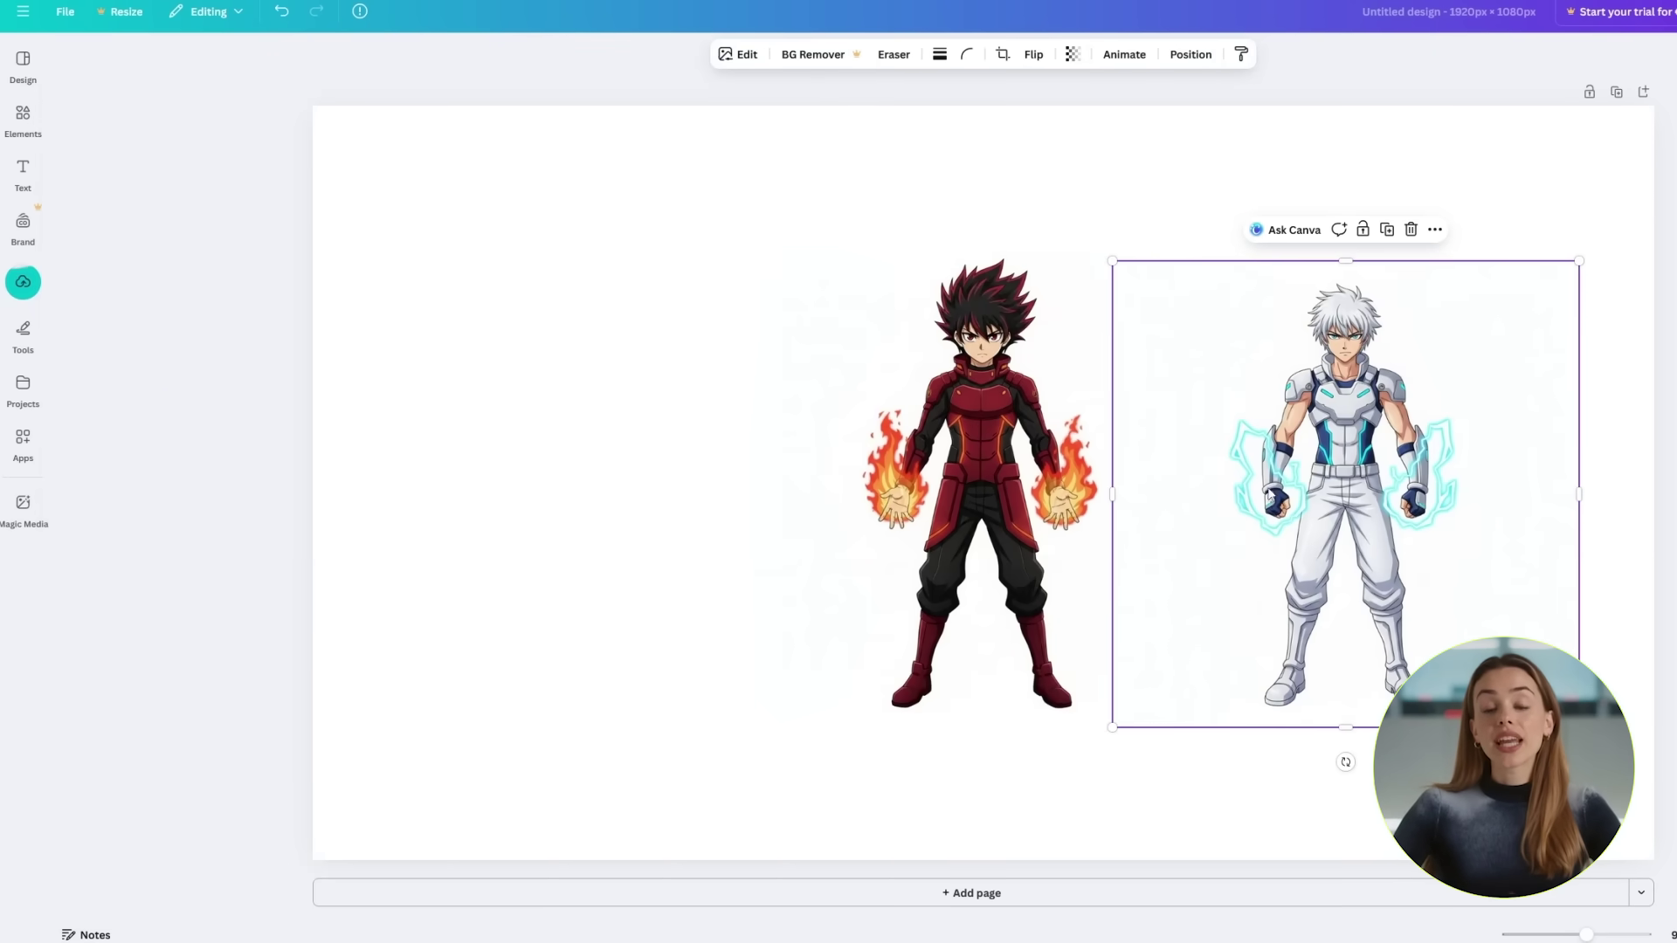
Put the red character left and the white-haired one beside it, scale both up, and download
left_click_drag(933, 480, 679, 481)
left_click_drag(1210, 429, 925, 428)
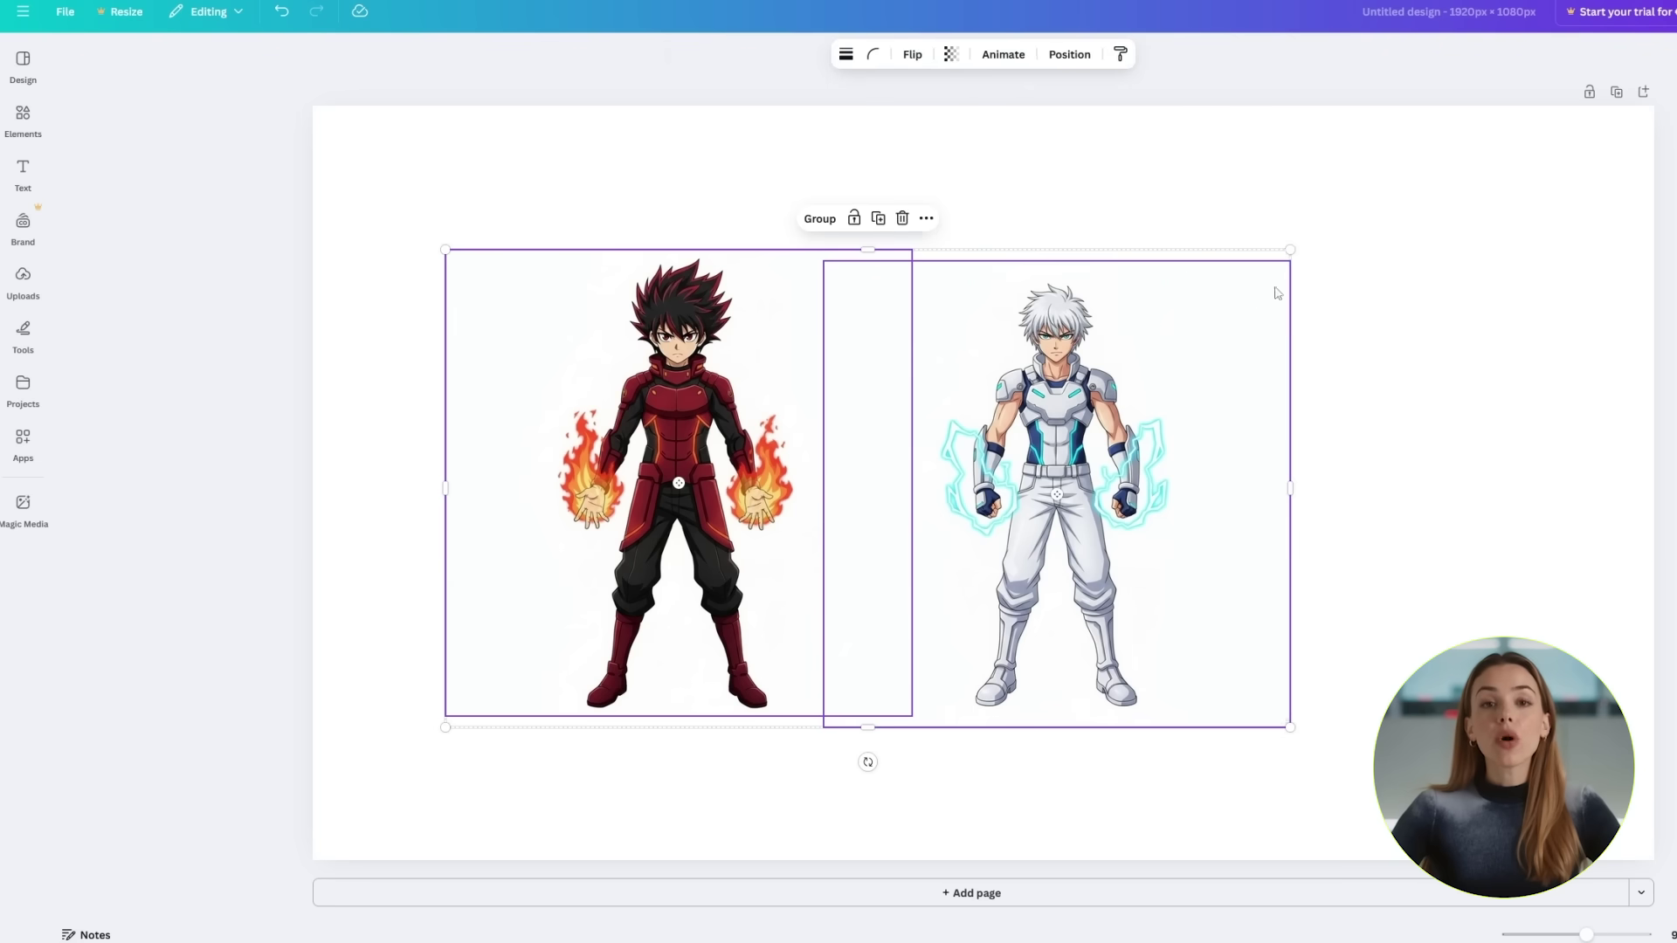
left_click_drag(1290, 249, 1541, 109)
left_click(887, 587)
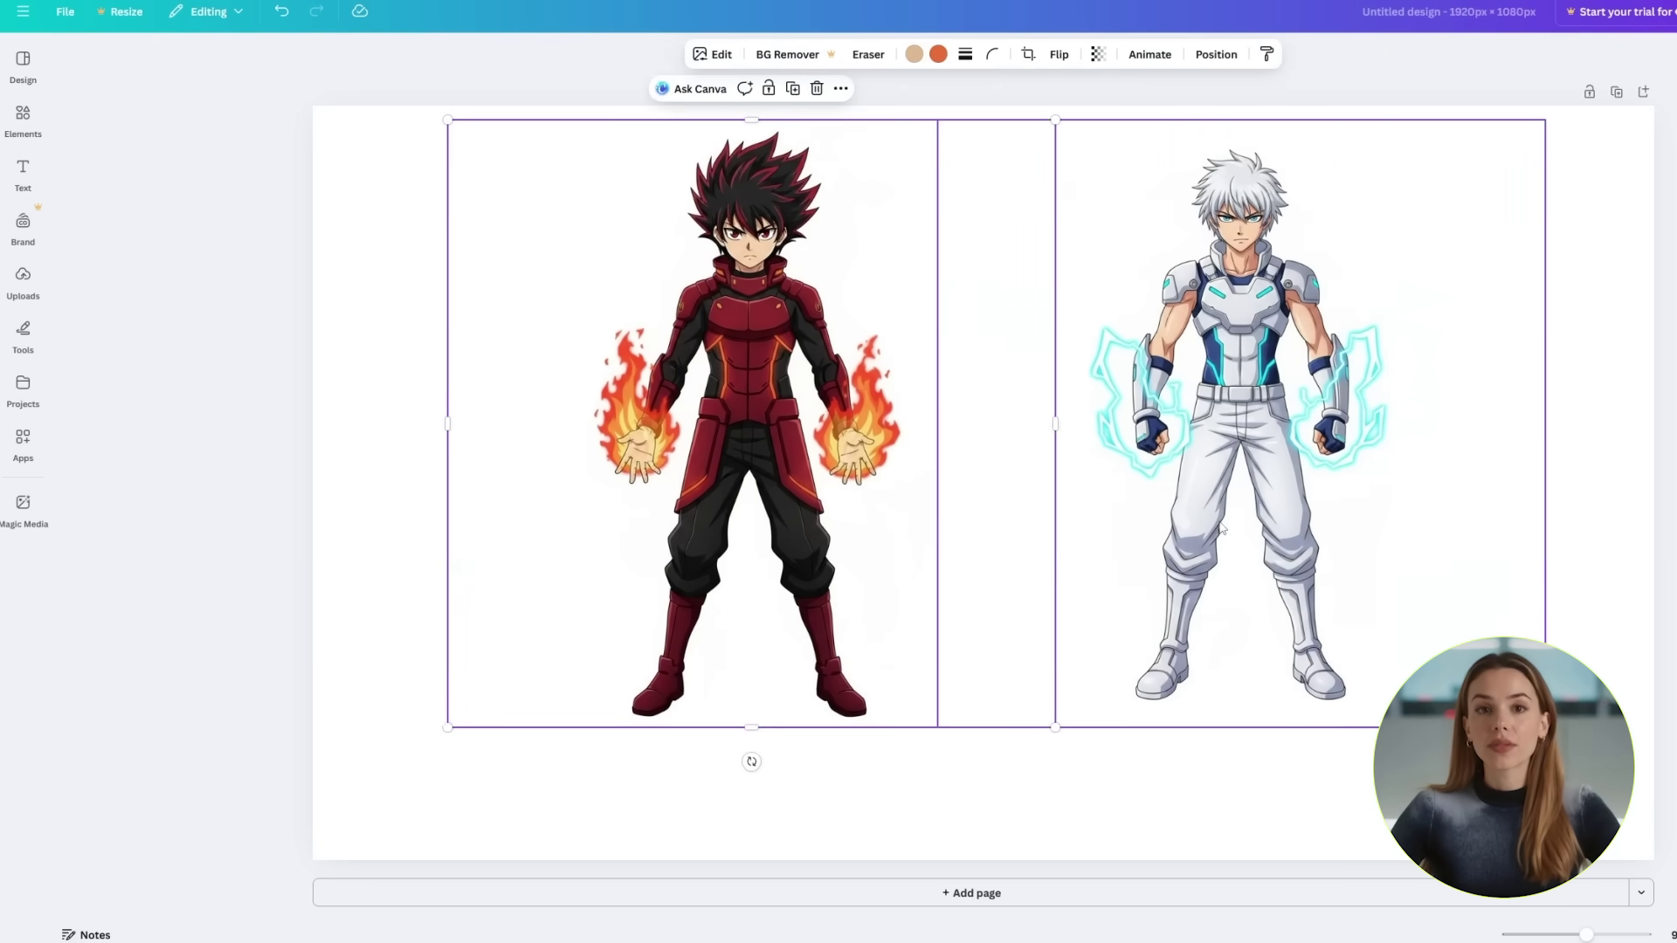
left_click_drag(447, 727, 323, 846)
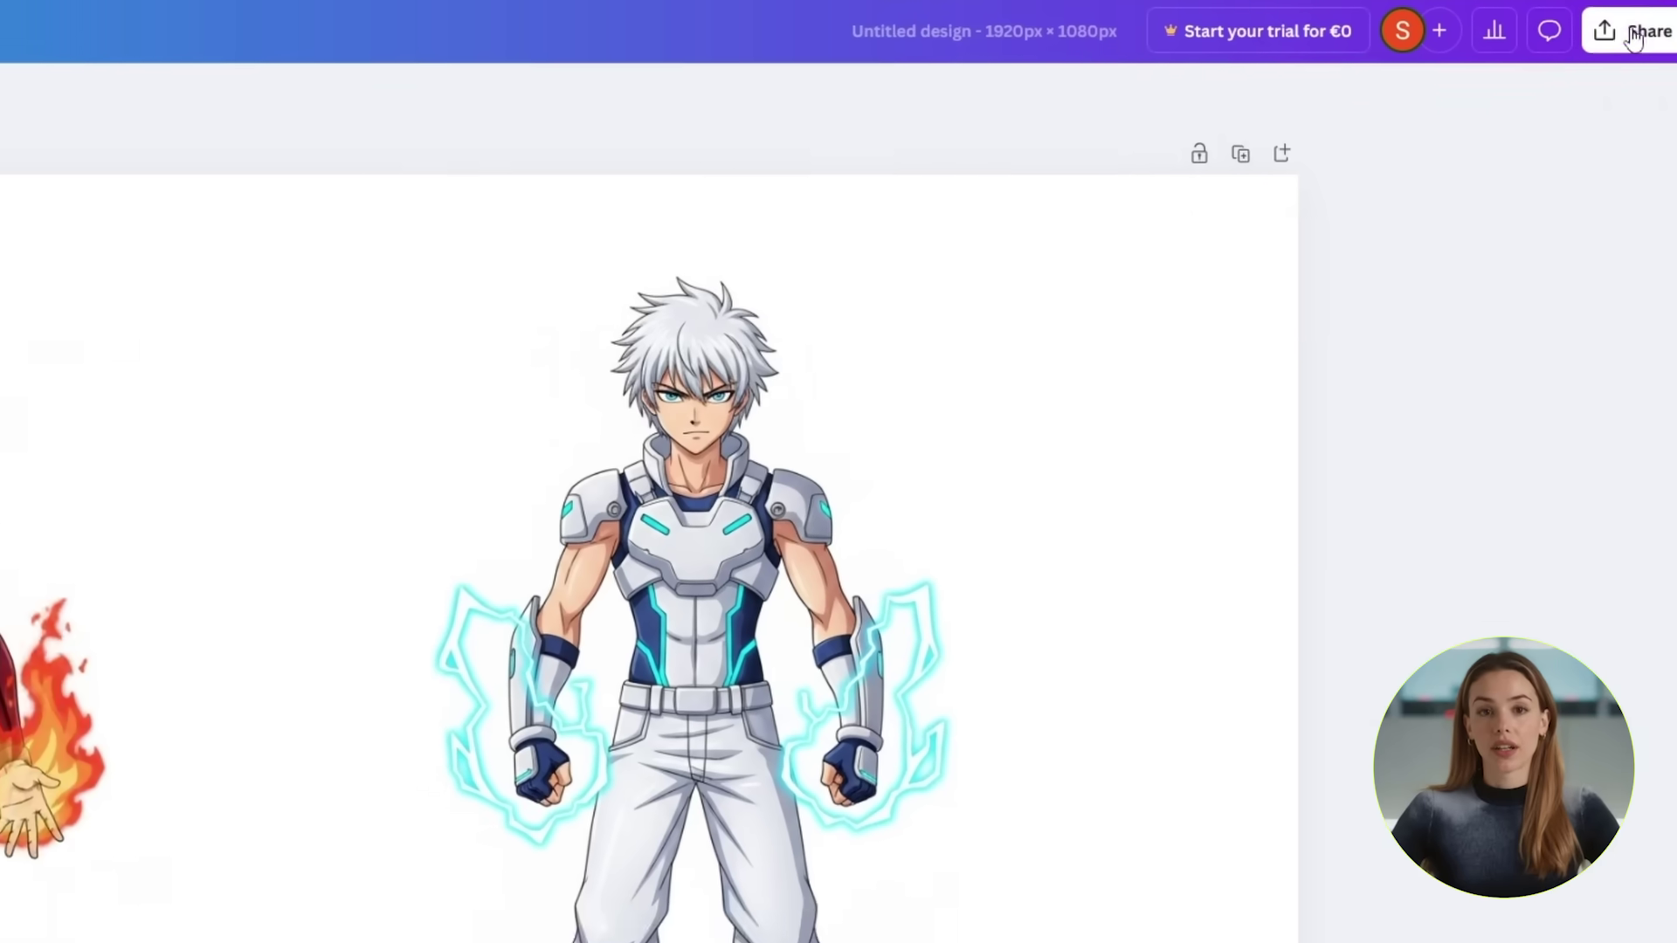
left_click(1605, 39)
left_click(1235, 529)
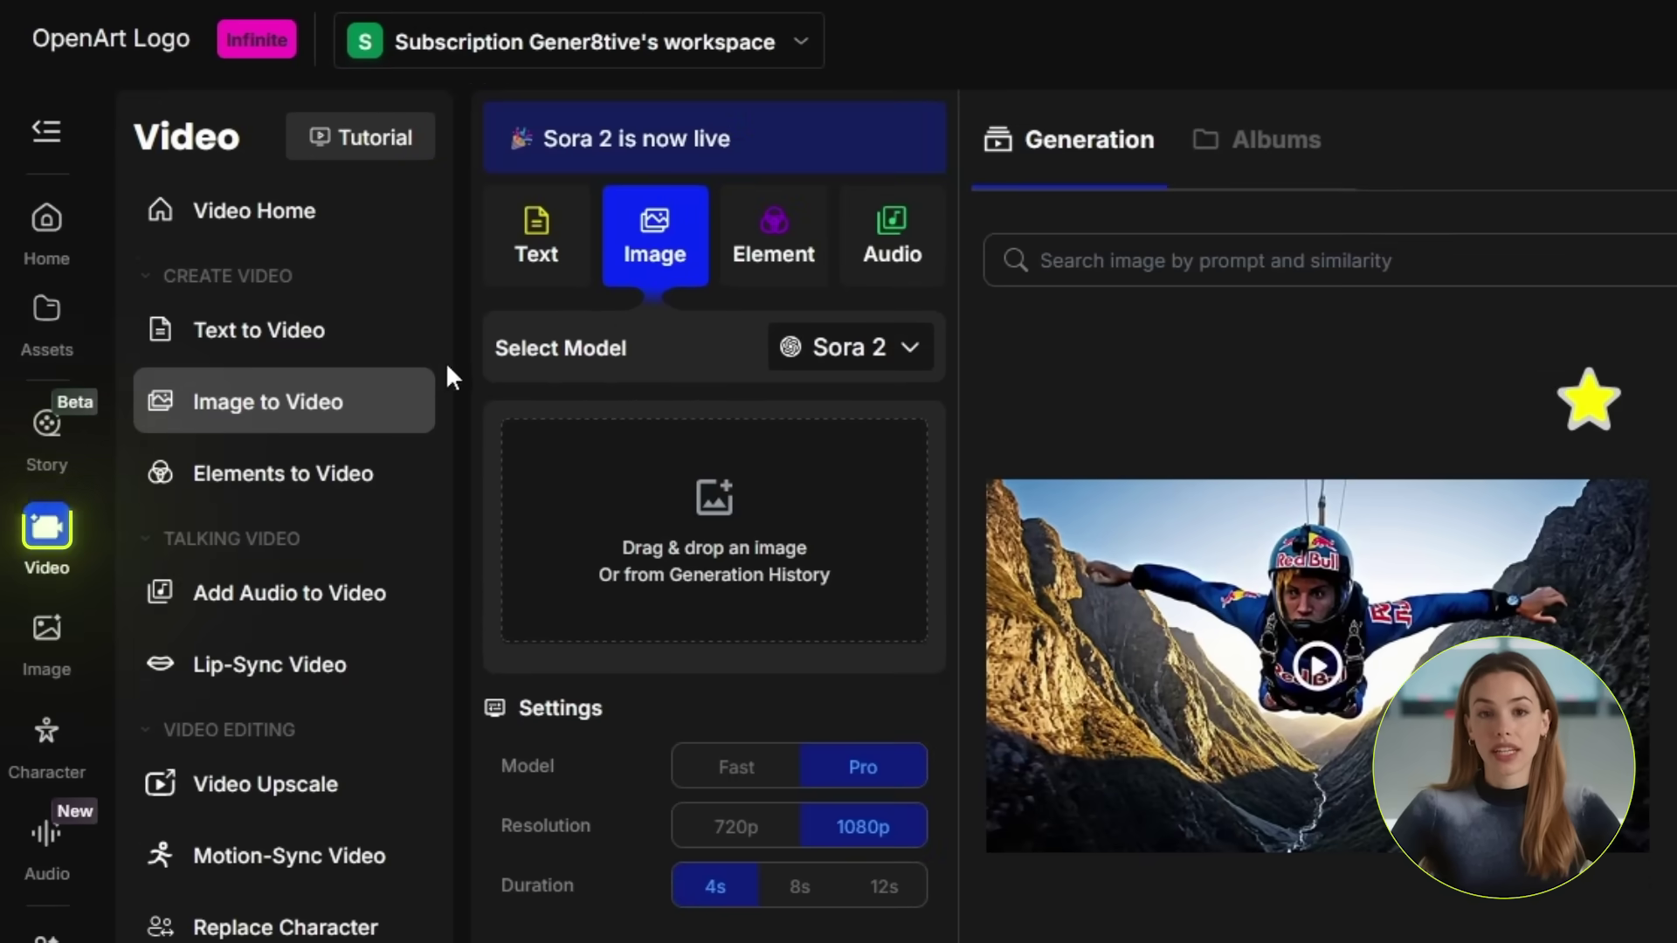
Choose the Sora 2 model, add the two-character composite as start image, and write the scene prompt
left_click(869, 378)
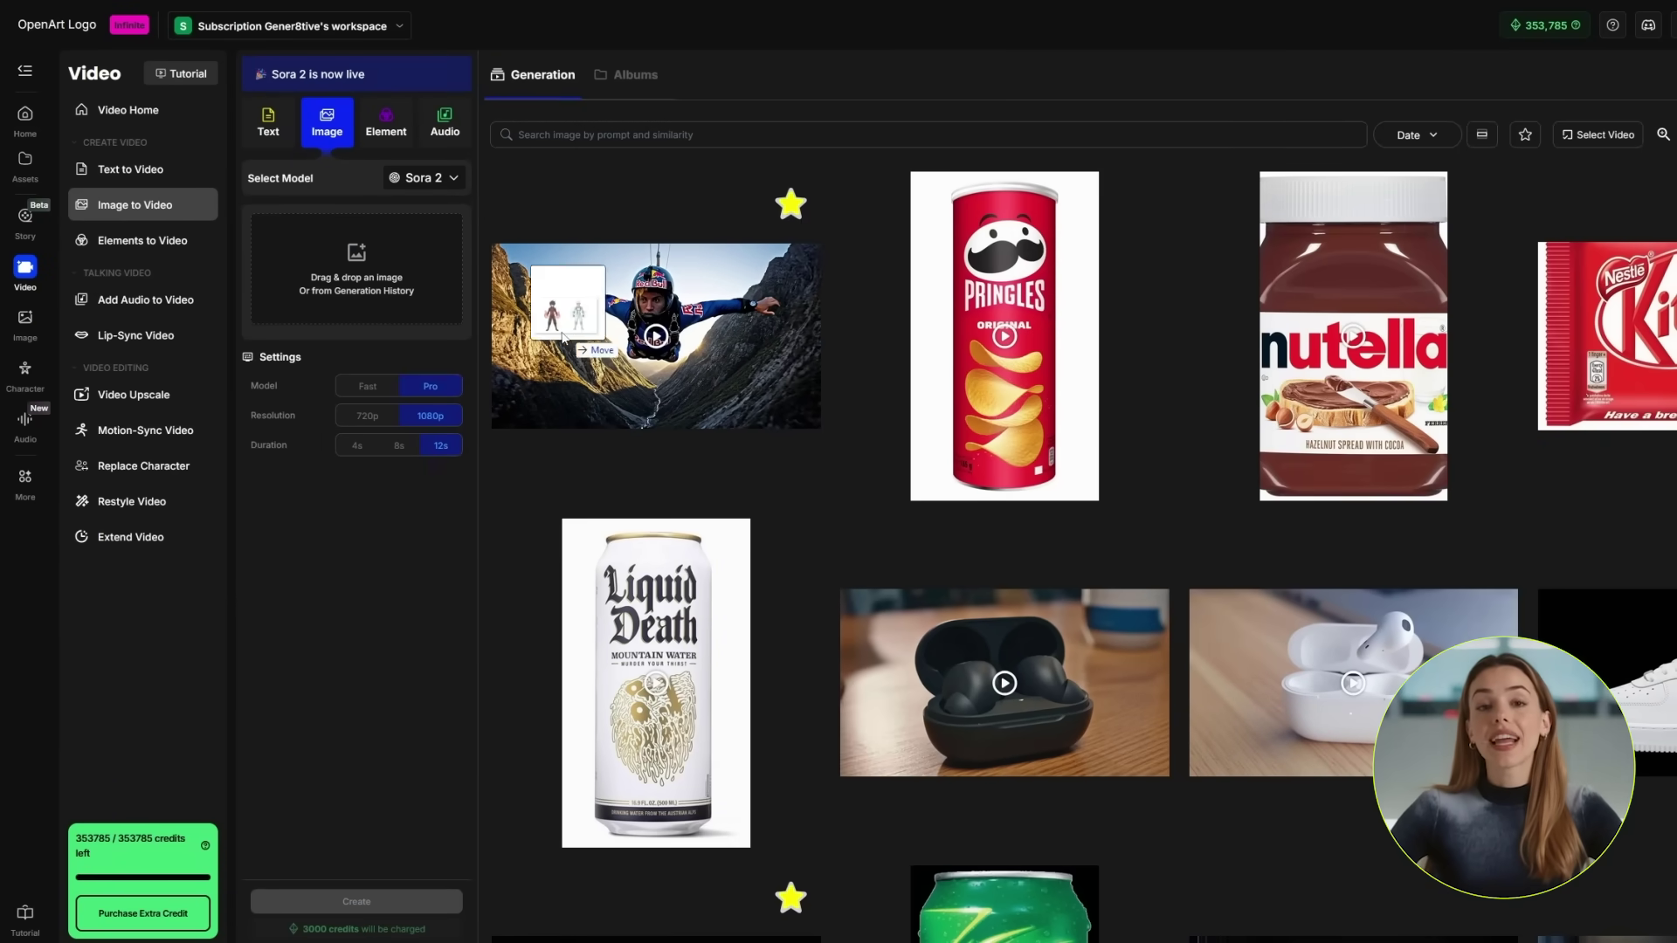
left_click_drag(561, 335, 356, 270)
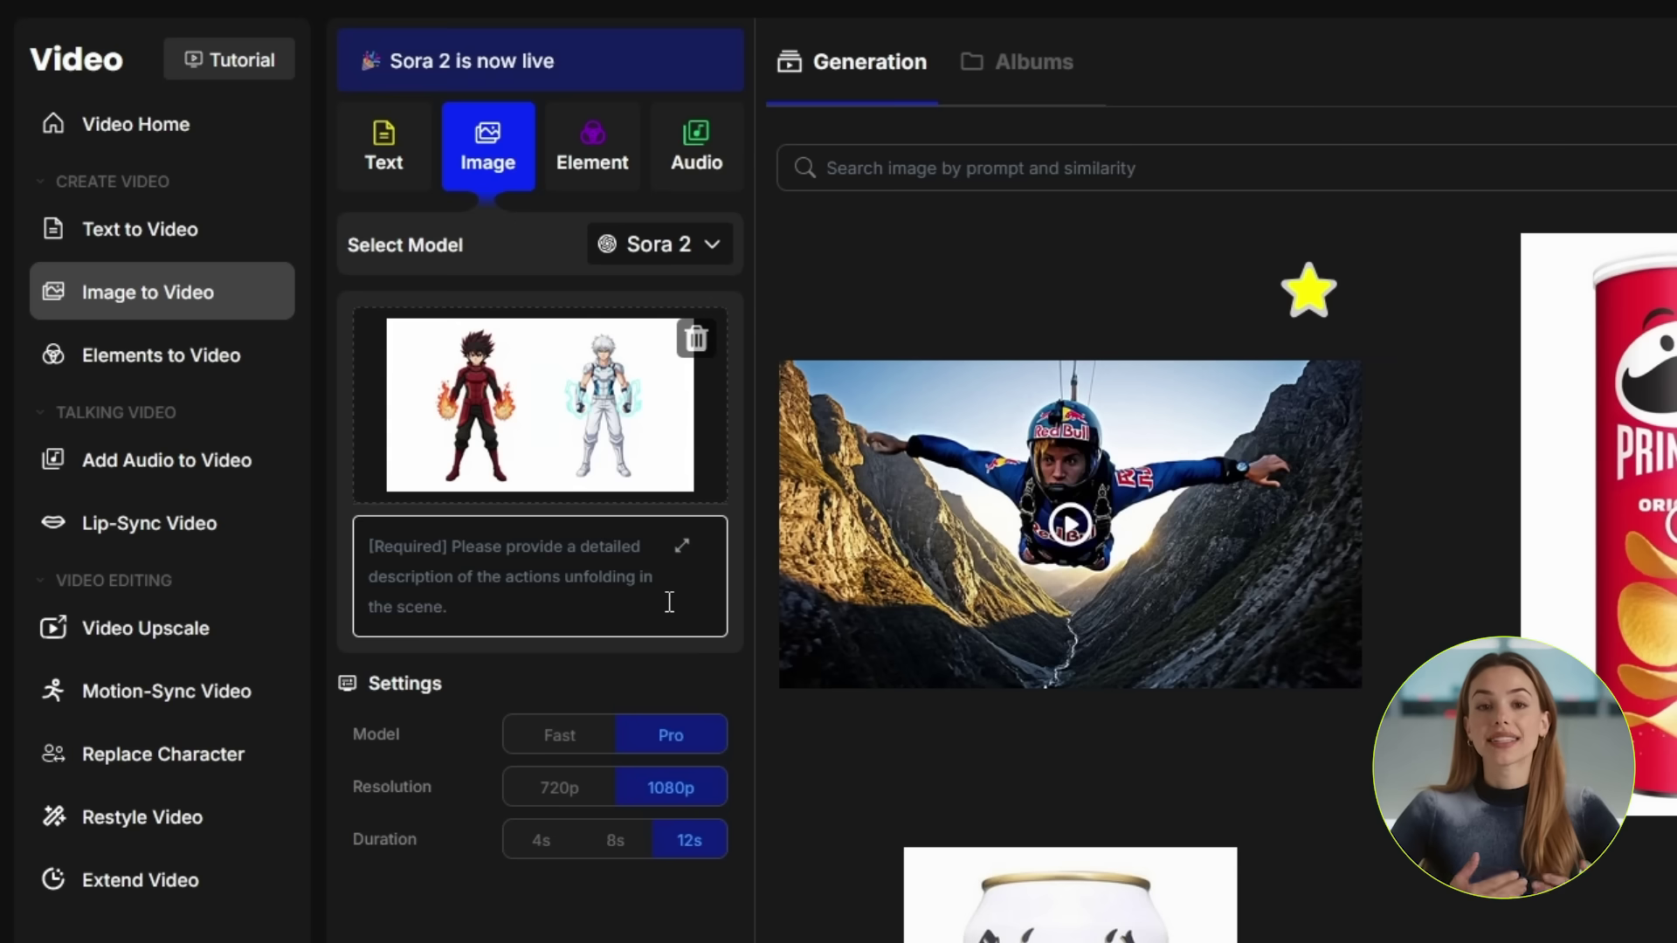
left_click(550, 583)
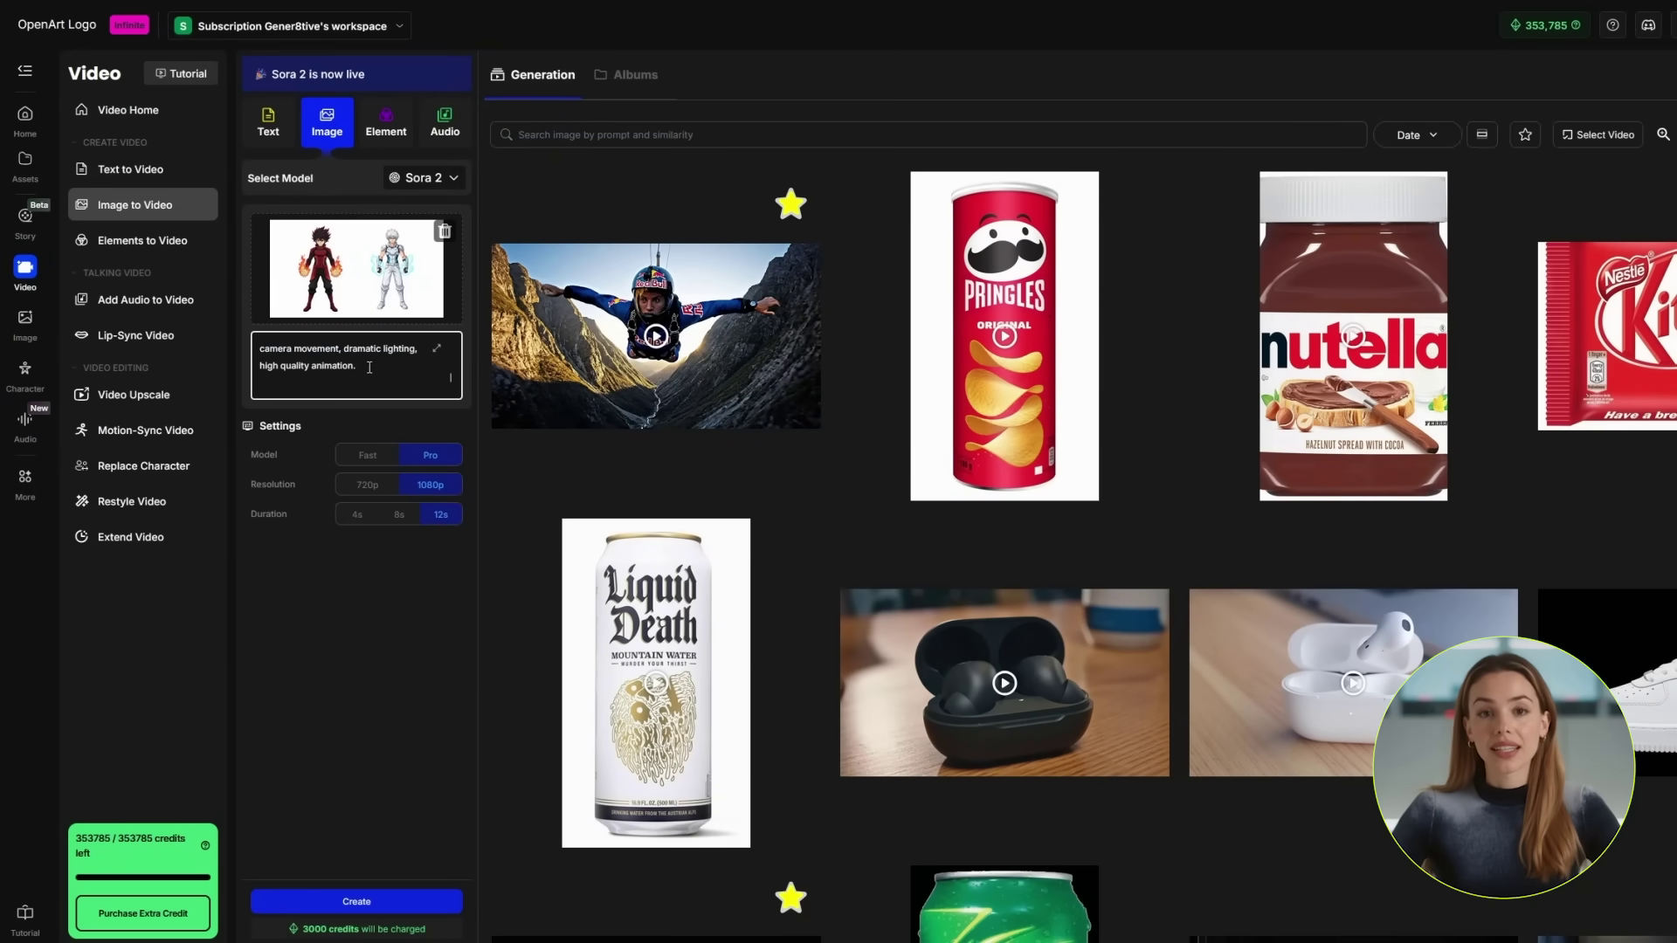
scroll(410, 362, "up", 3)
left_click(437, 348)
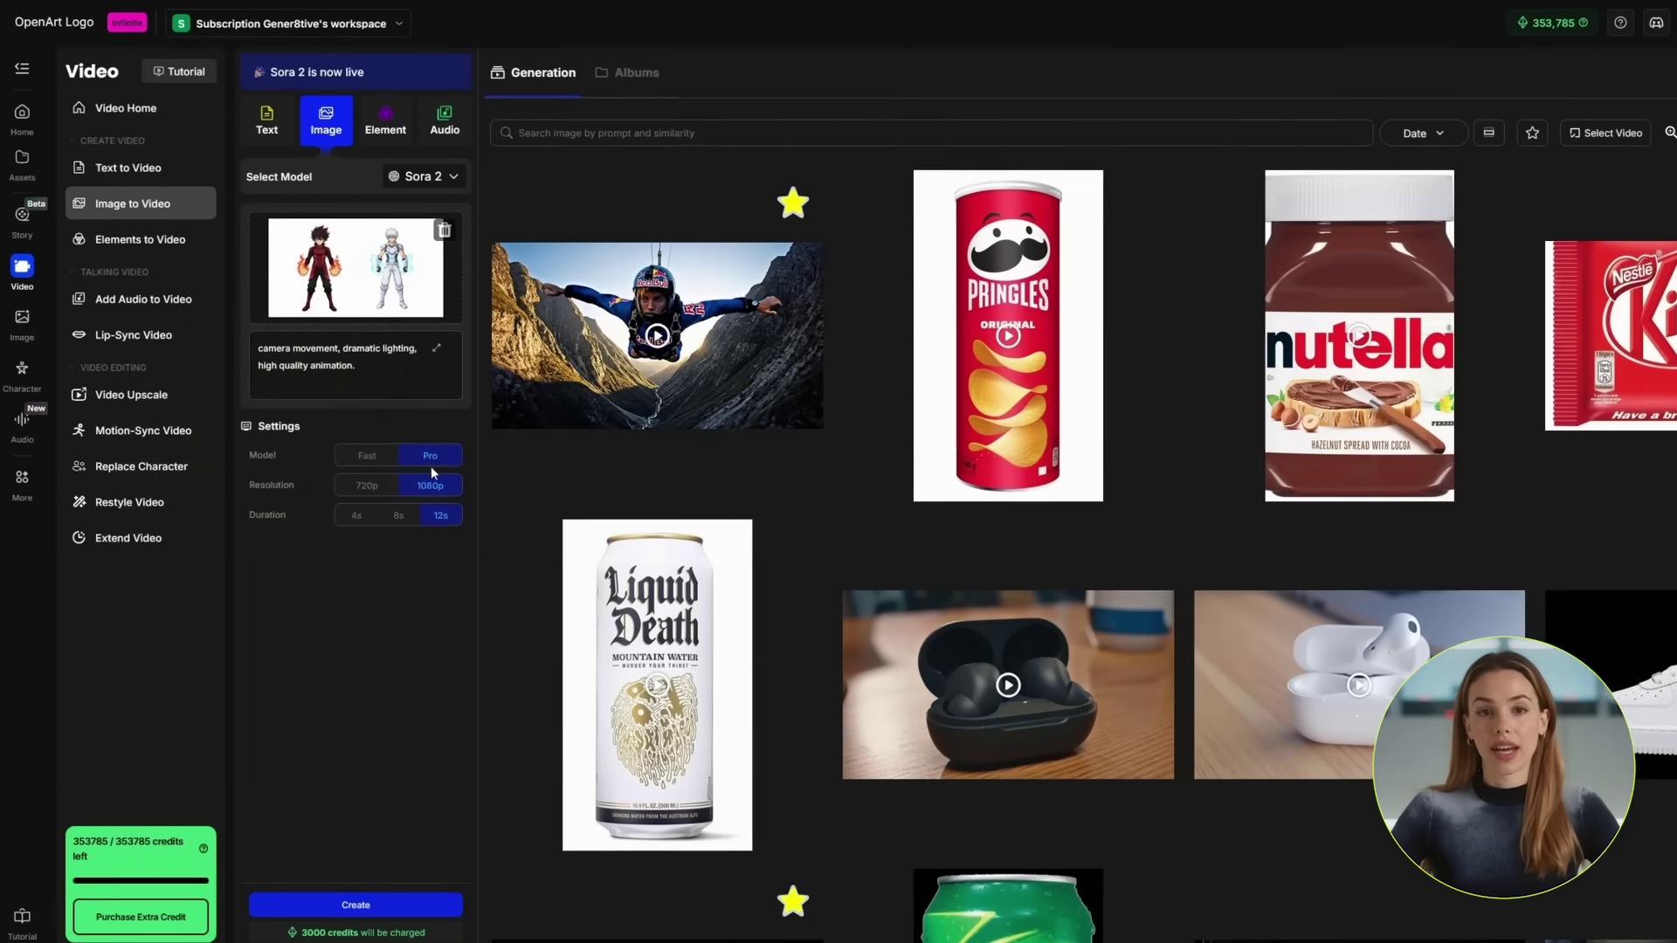
Set the duration to 12s, generate the Sora 2 video, and open the finished clip
left_click(441, 515)
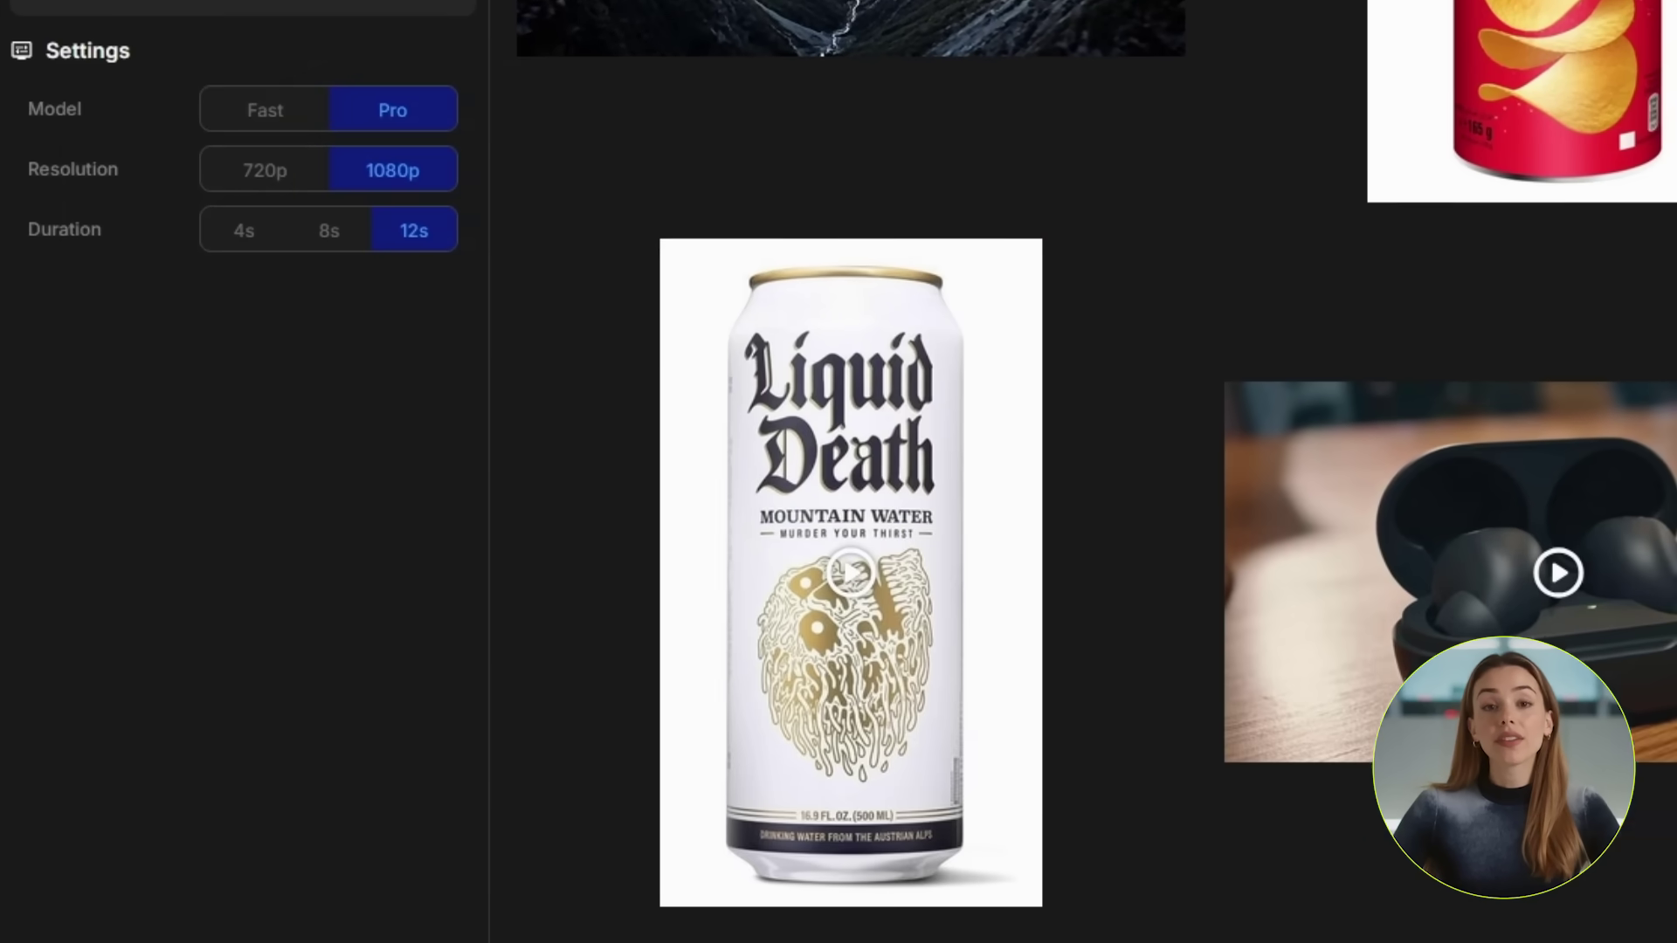
left_click(243, 942)
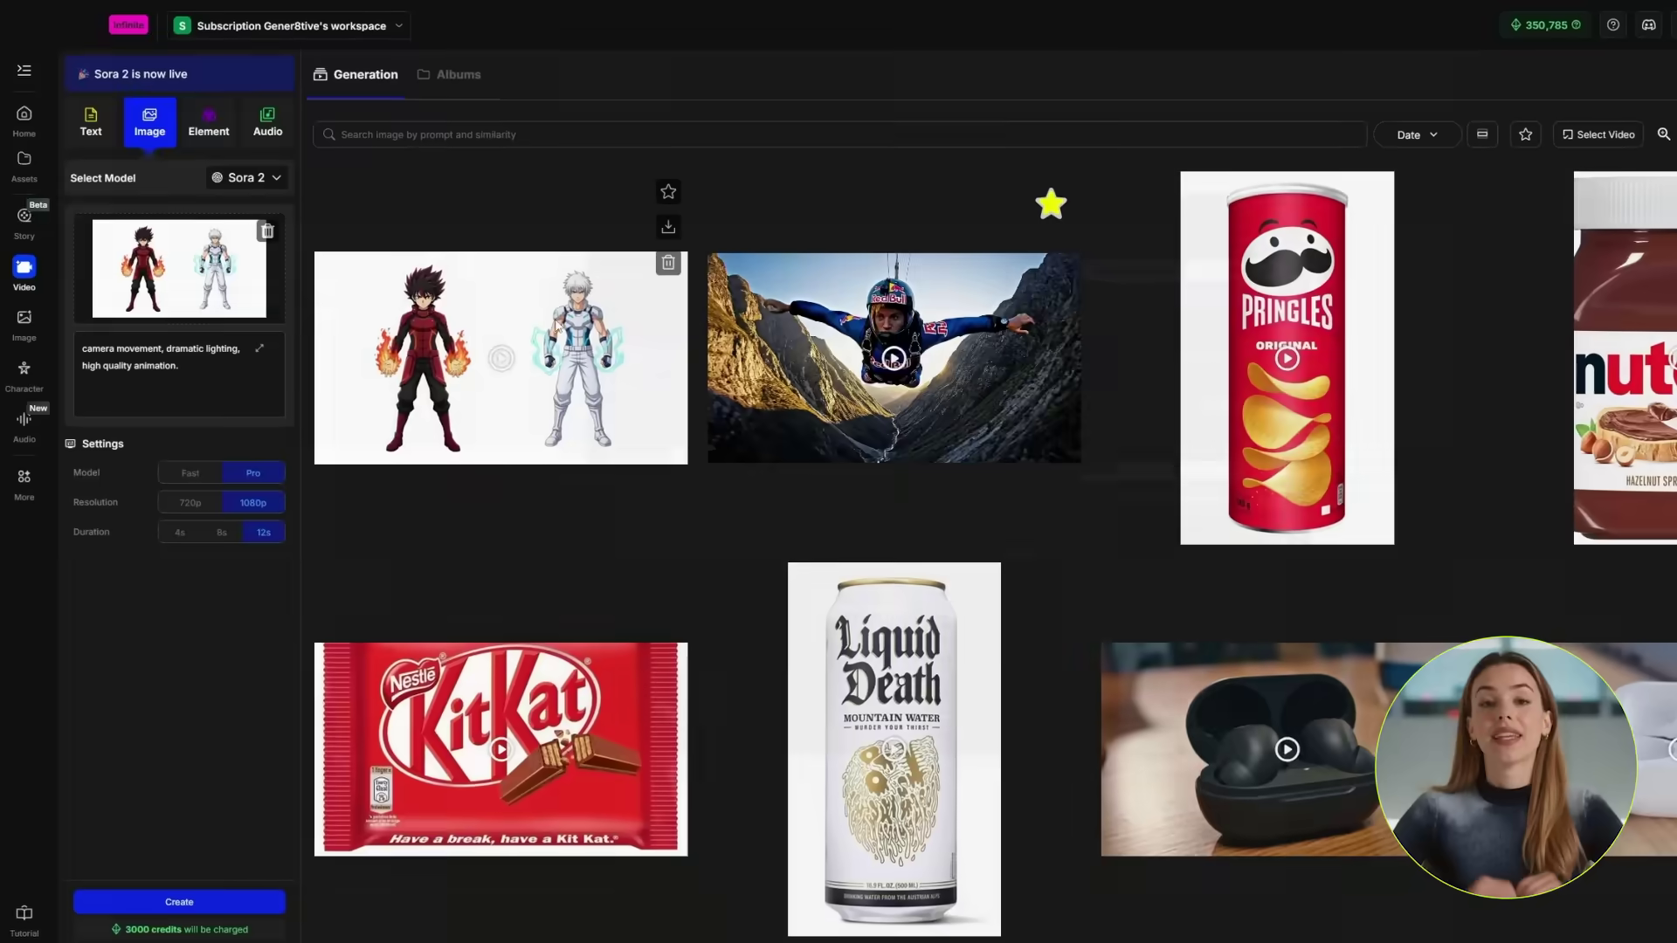
left_click(506, 356)
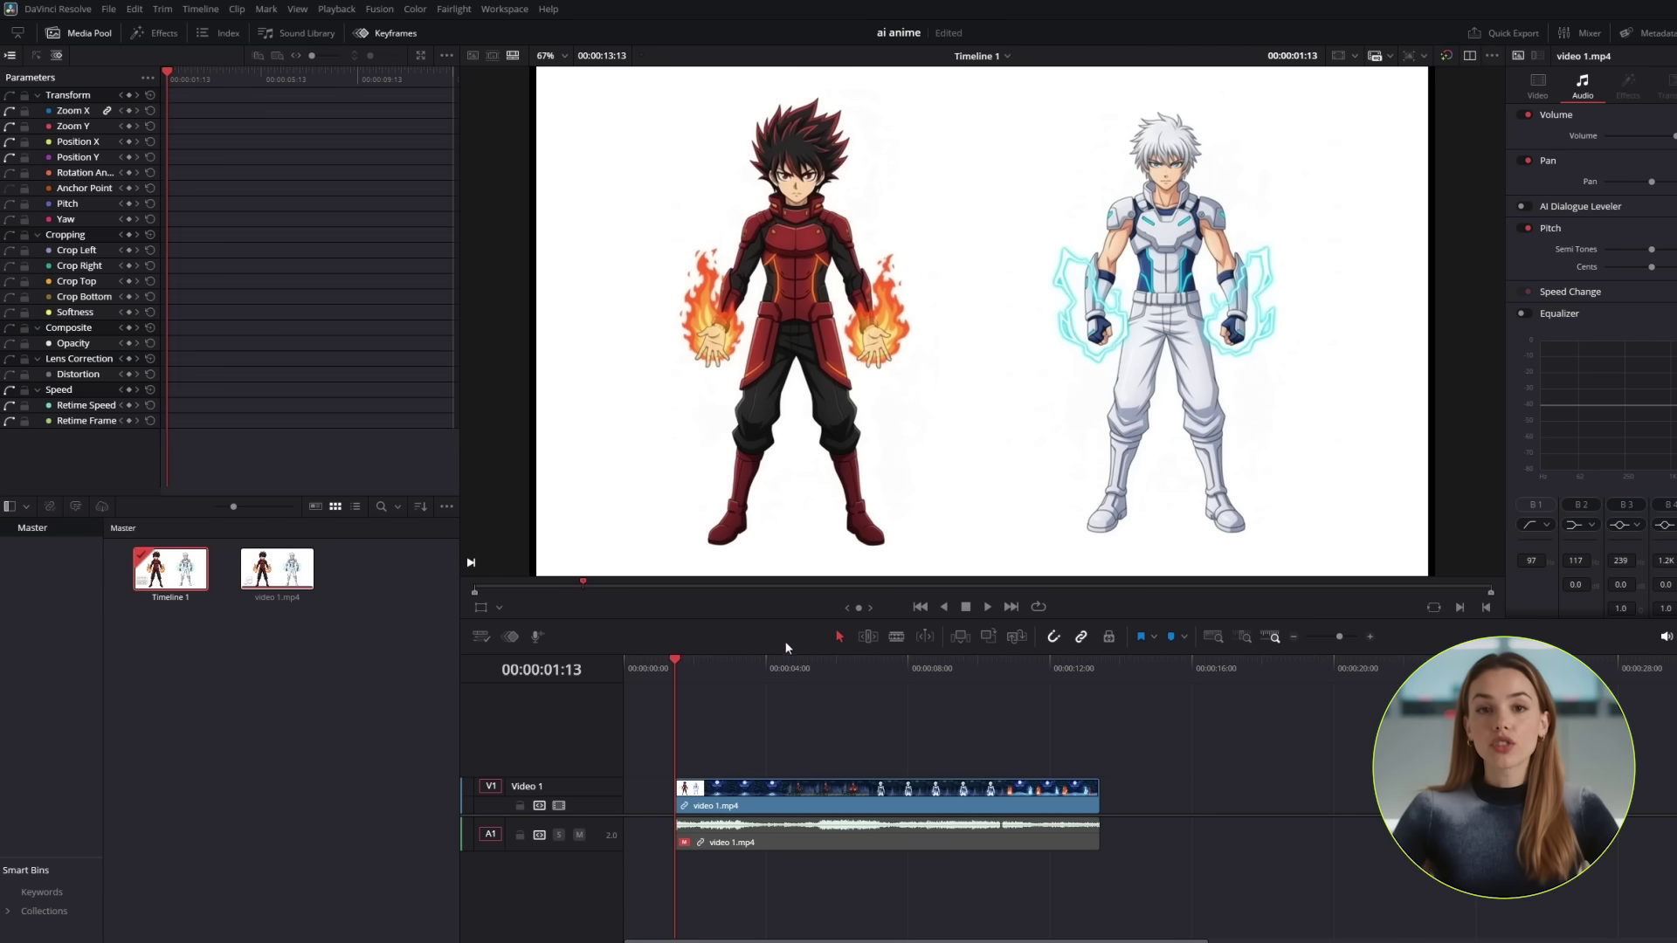
Scrub the clip to the white-haired character, then stretch the character group to the full 1080 px height
left_click(836, 685)
left_click_drag(821, 688, 912, 730)
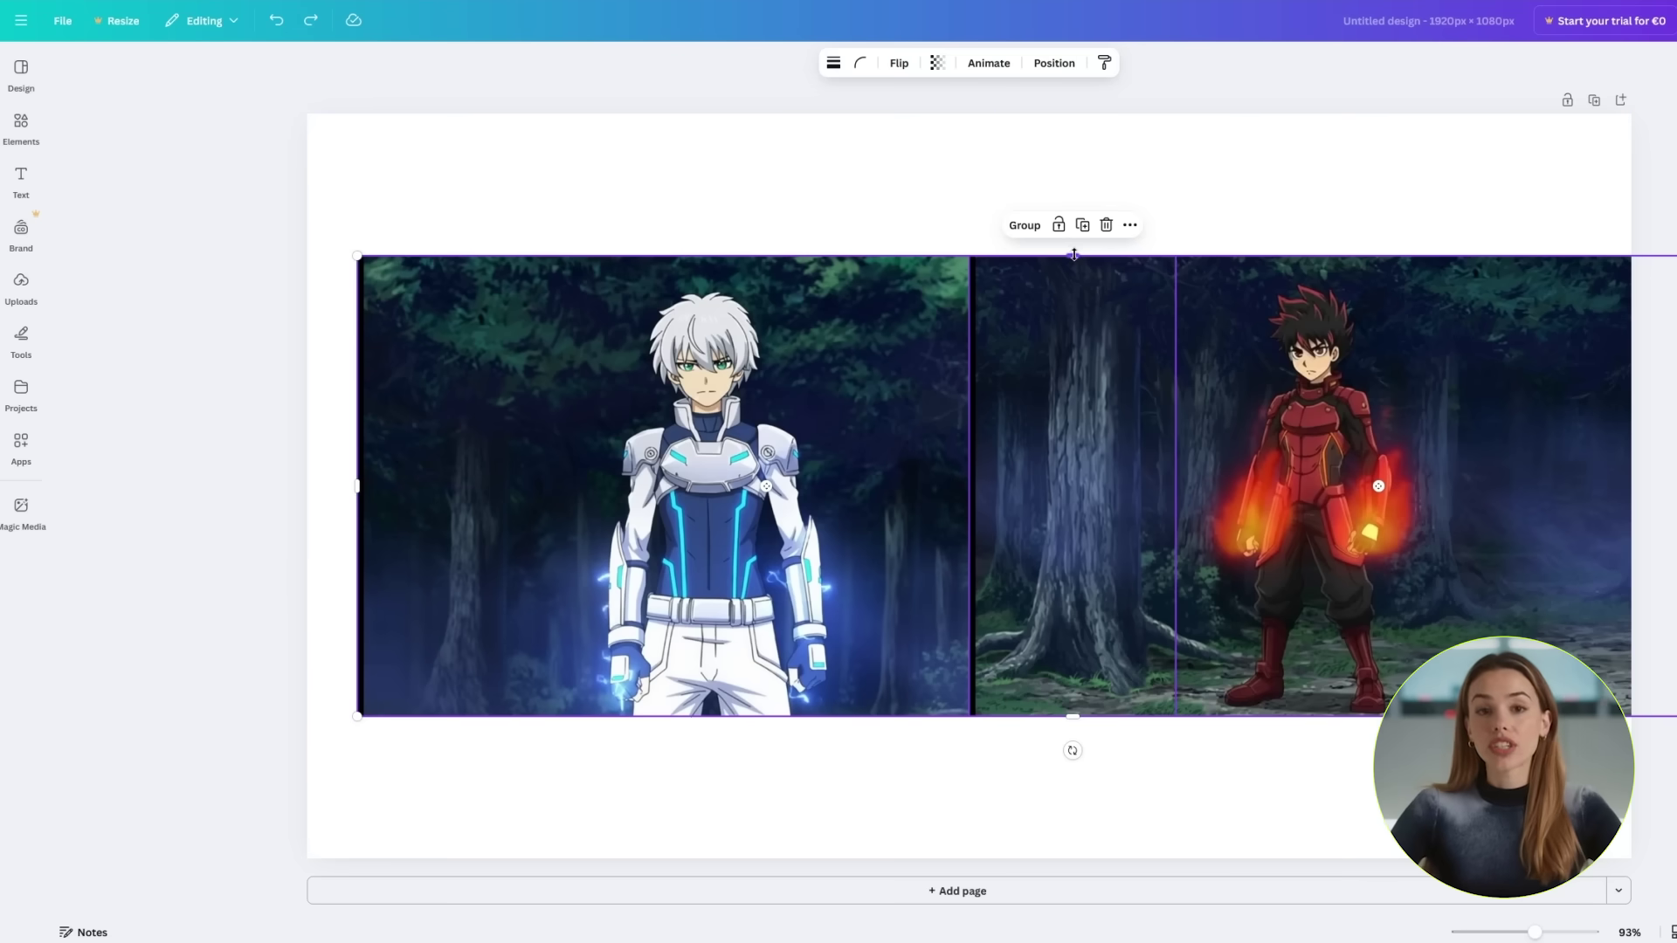
left_click_drag(1075, 251, 1085, 113)
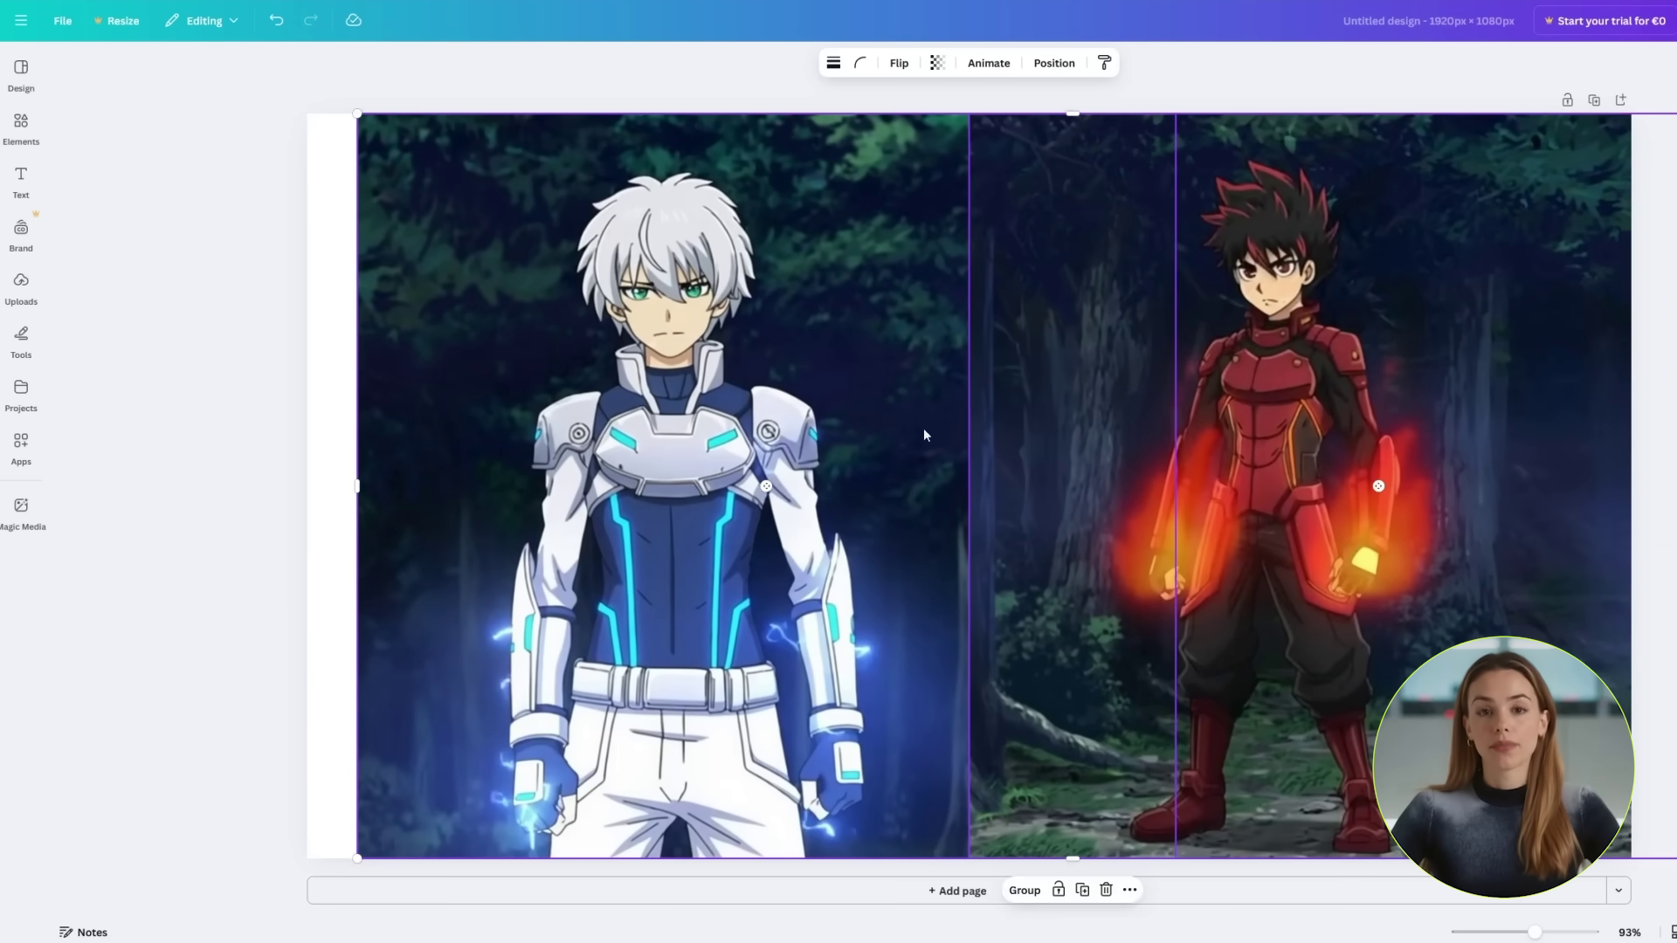
Shift the white-haired image flush to the left edge, undoing a stray move of the red character
left_click(177, 575)
left_click_drag(406, 533, 358, 541)
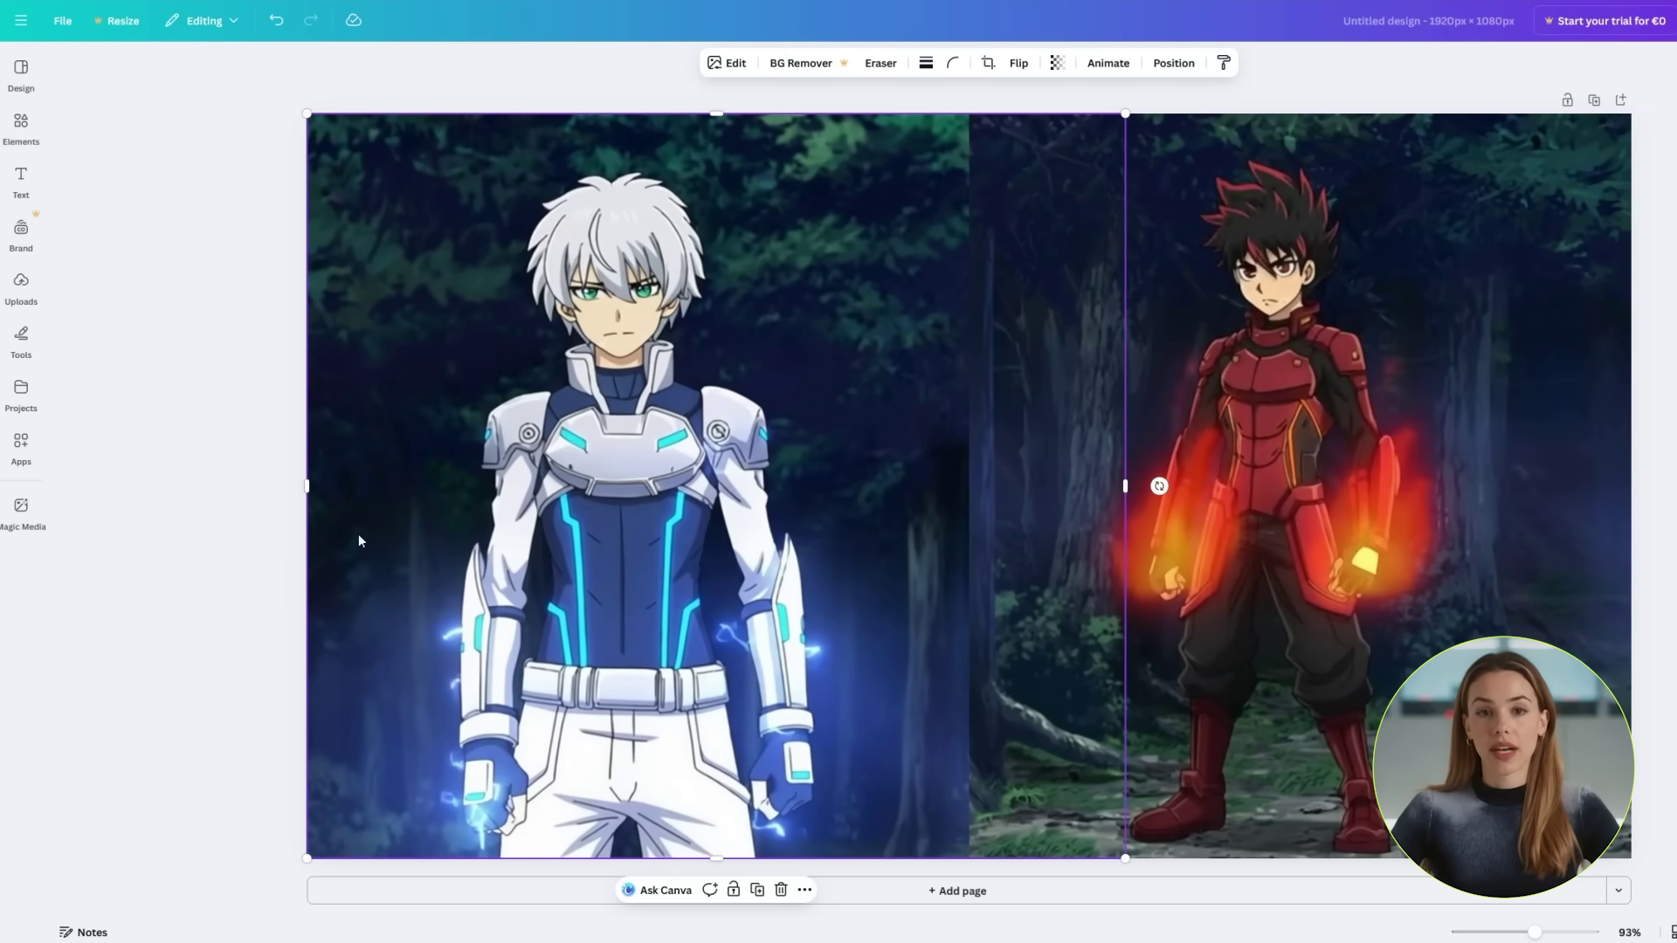
mouse_move(1218, 445)
left_mouse_down()
mouse_move(1365, 446)
mouse_move(1178, 446)
mouse_move(1206, 461)
left_mouse_up()
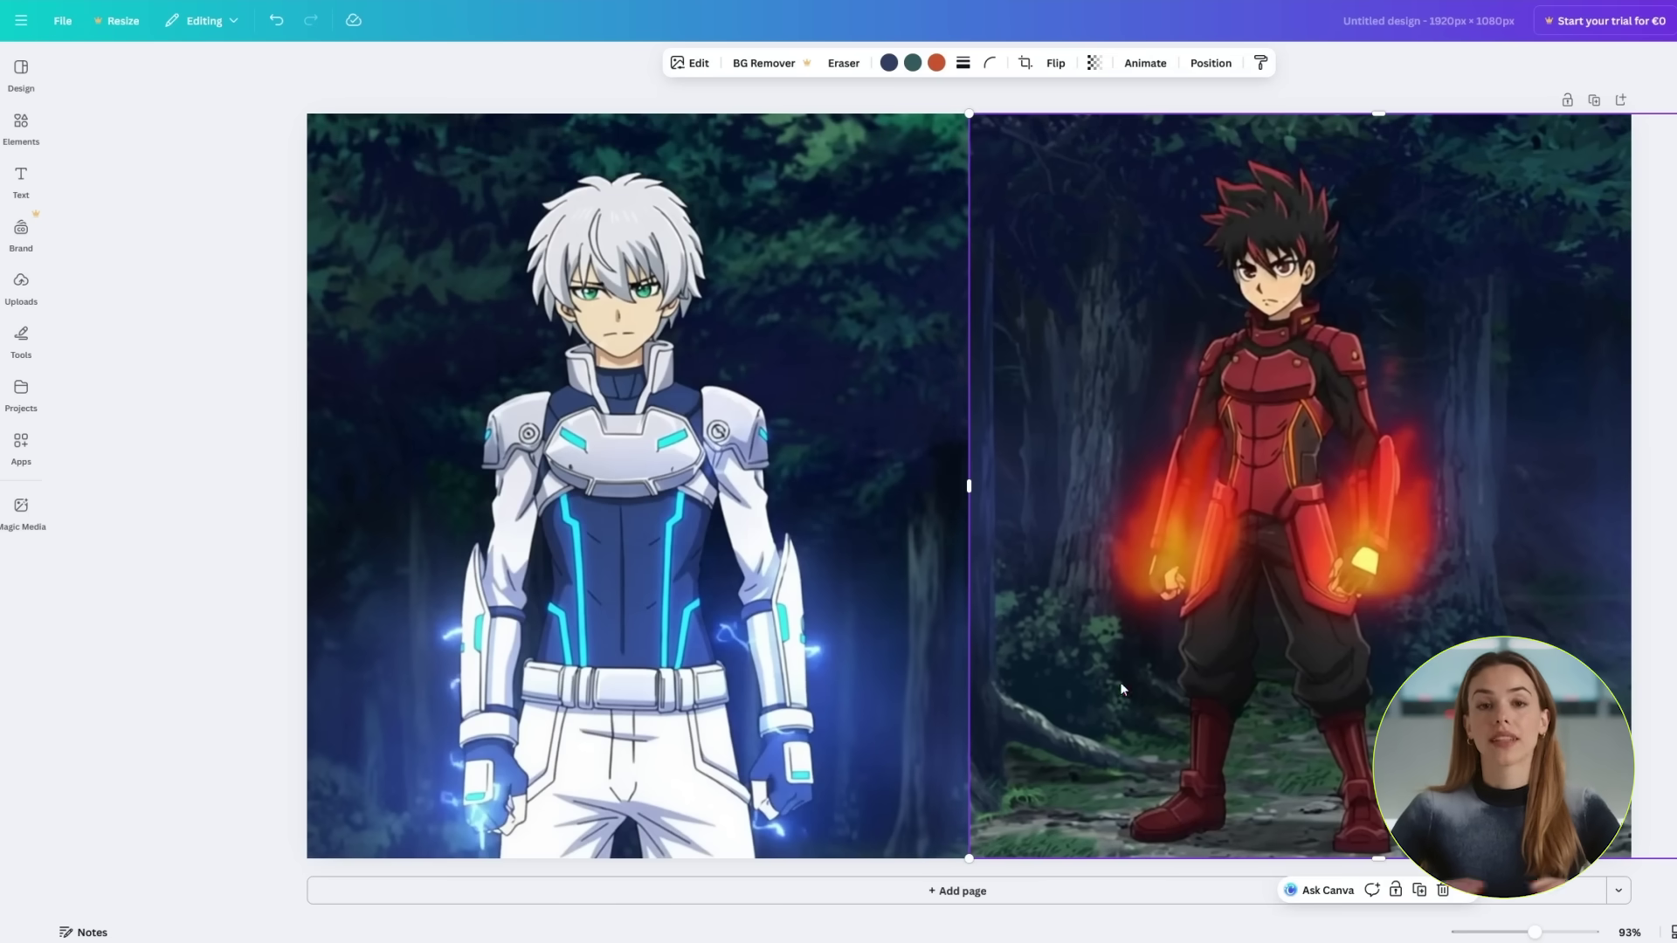
key("ctrl+z")
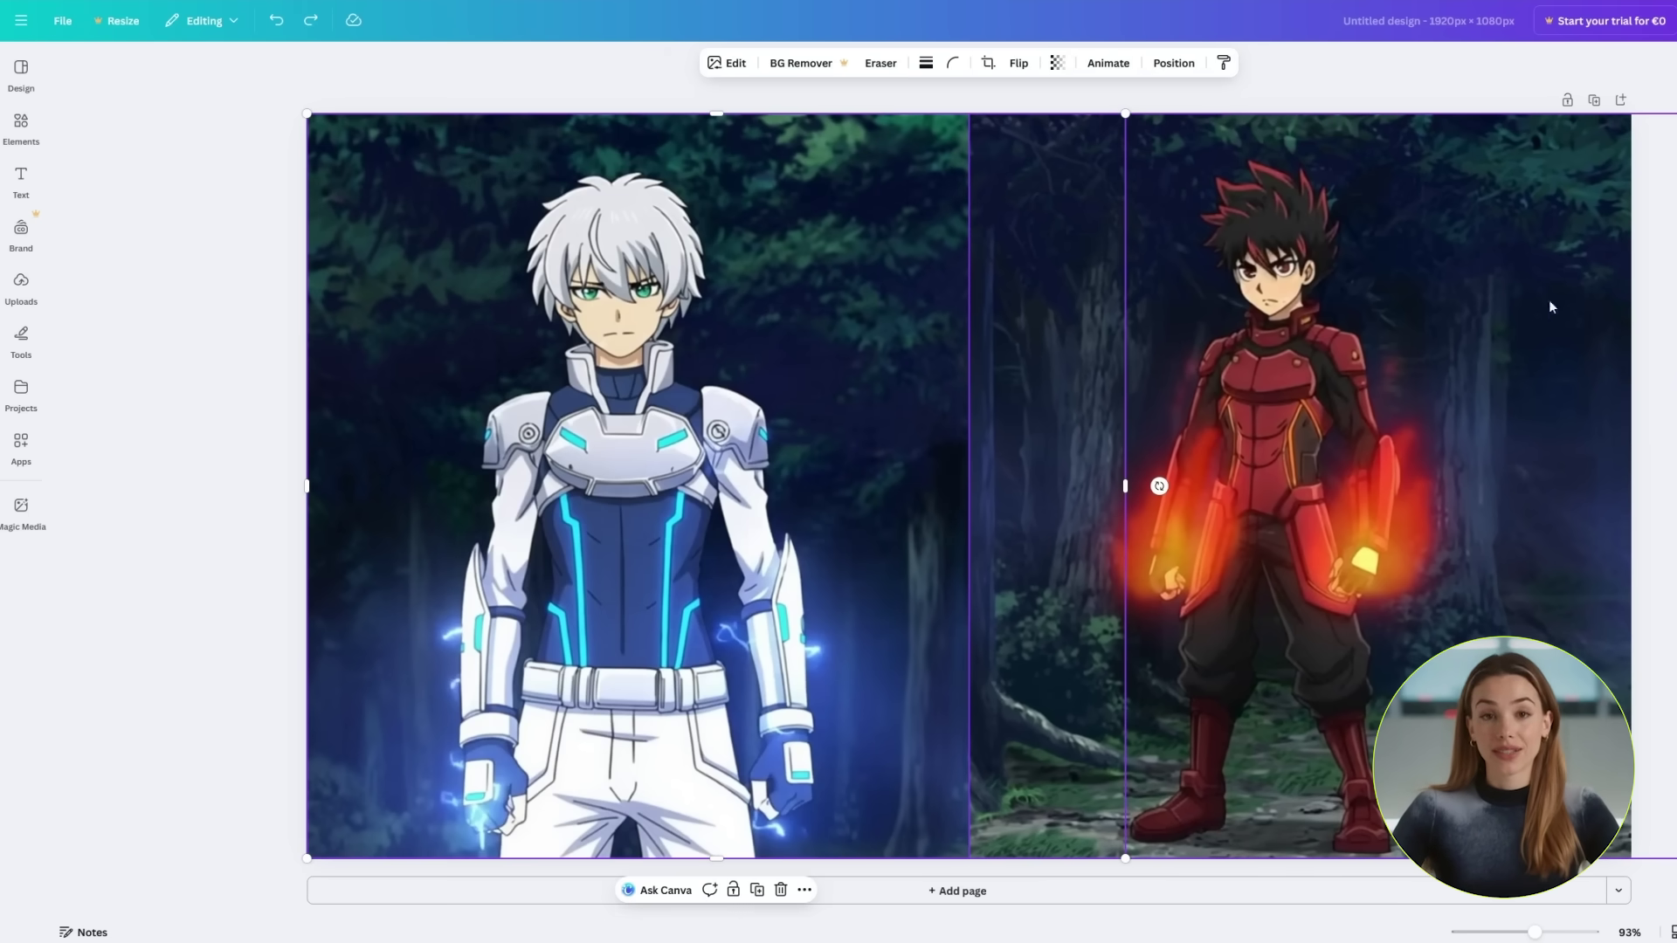
left_click(1386, 556)
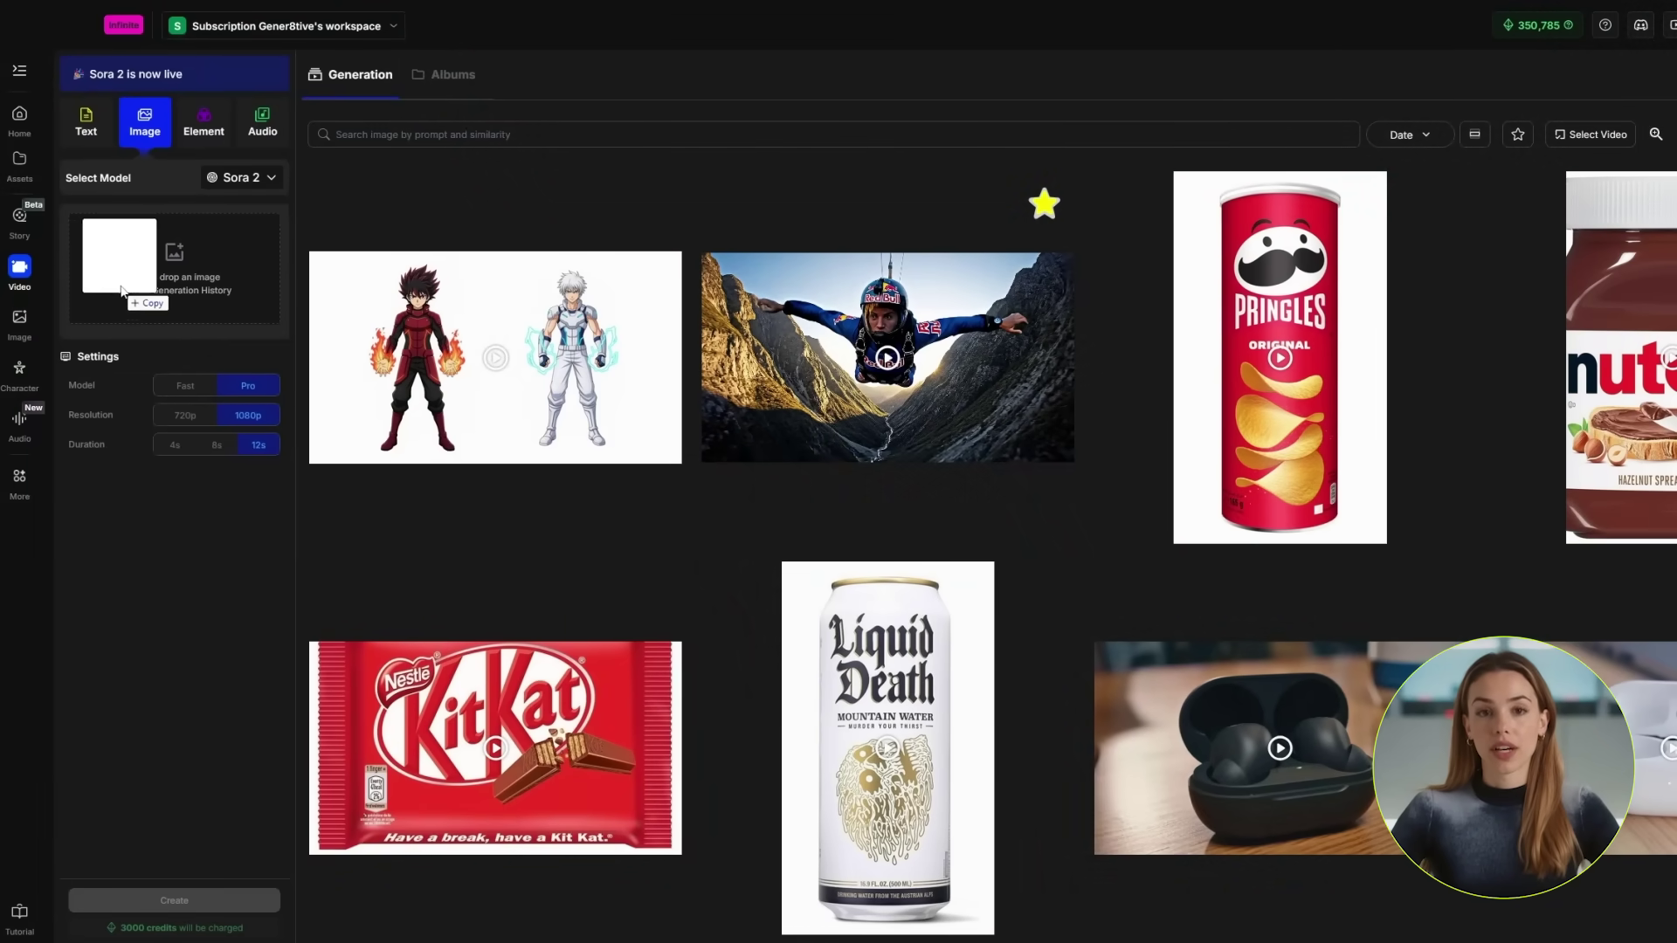
Upload the forest composite as start image, keep its 16:9 crop, and open the prompt field
left_click_drag(123, 291, 139, 292)
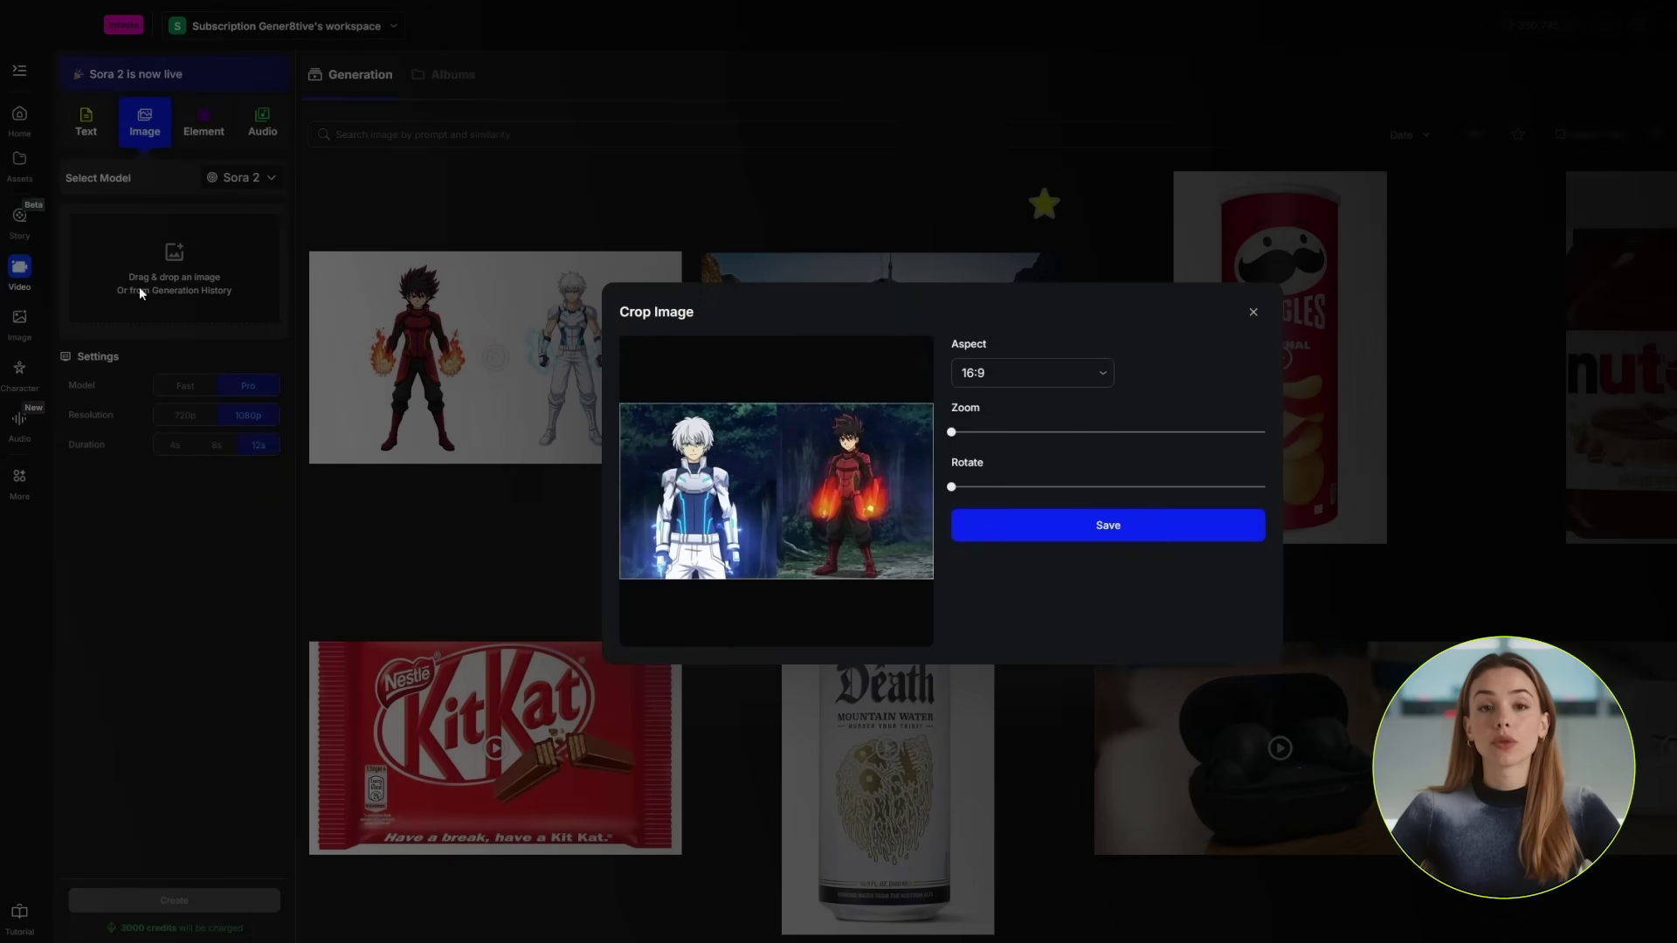
left_click(1132, 539)
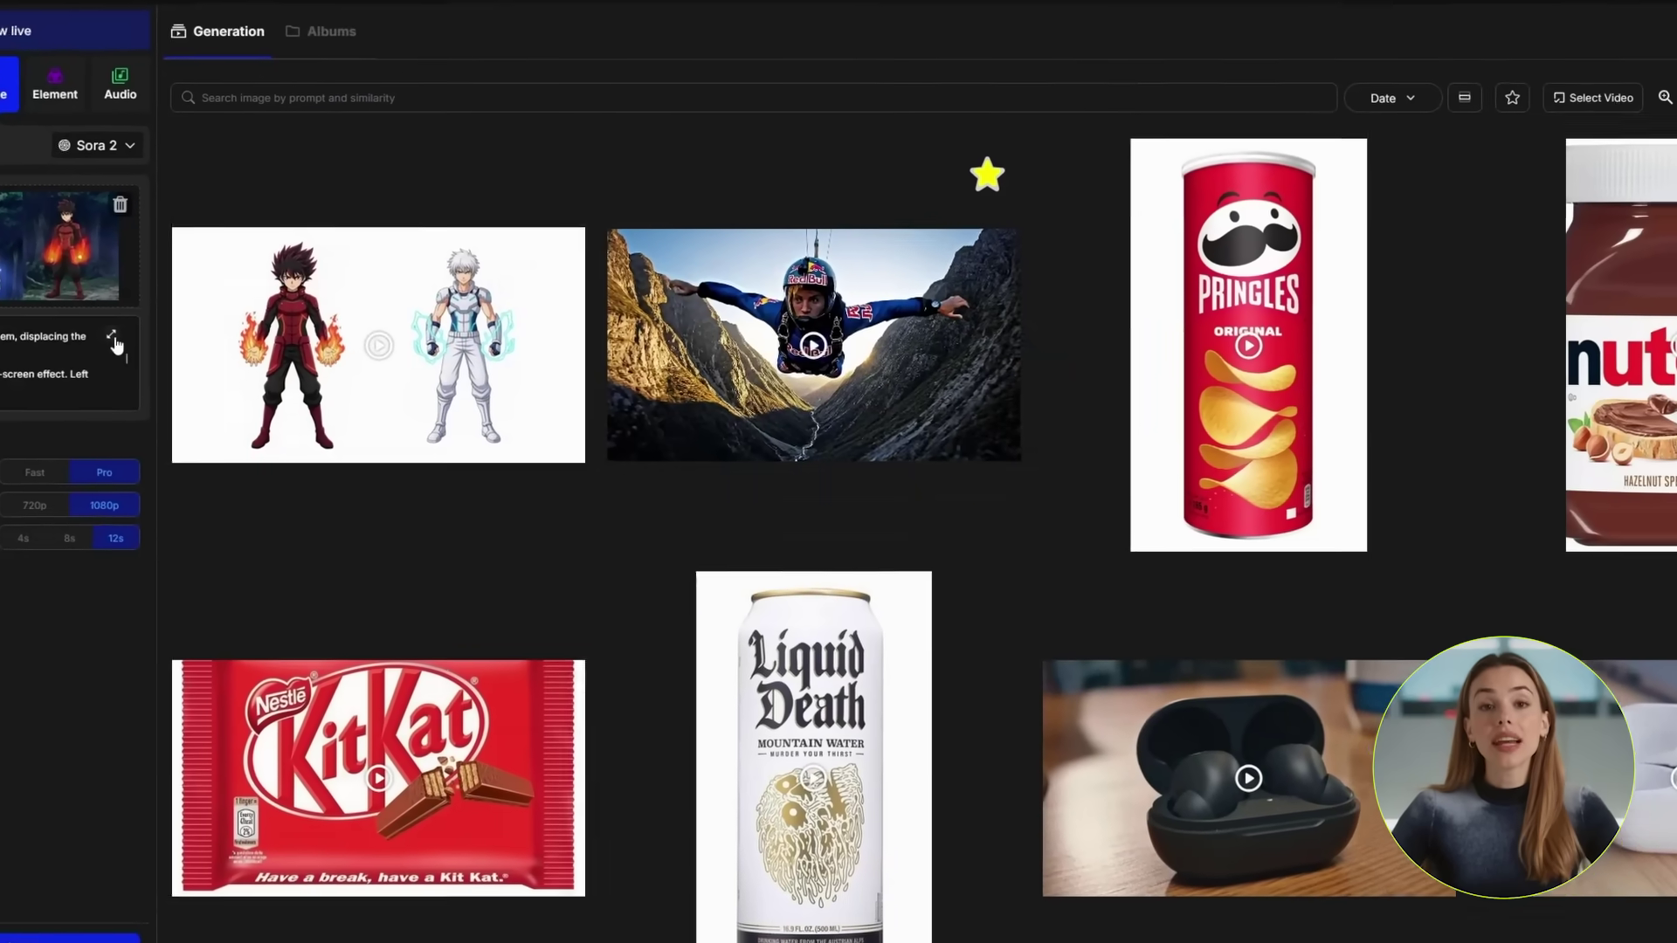
left_click(254, 346)
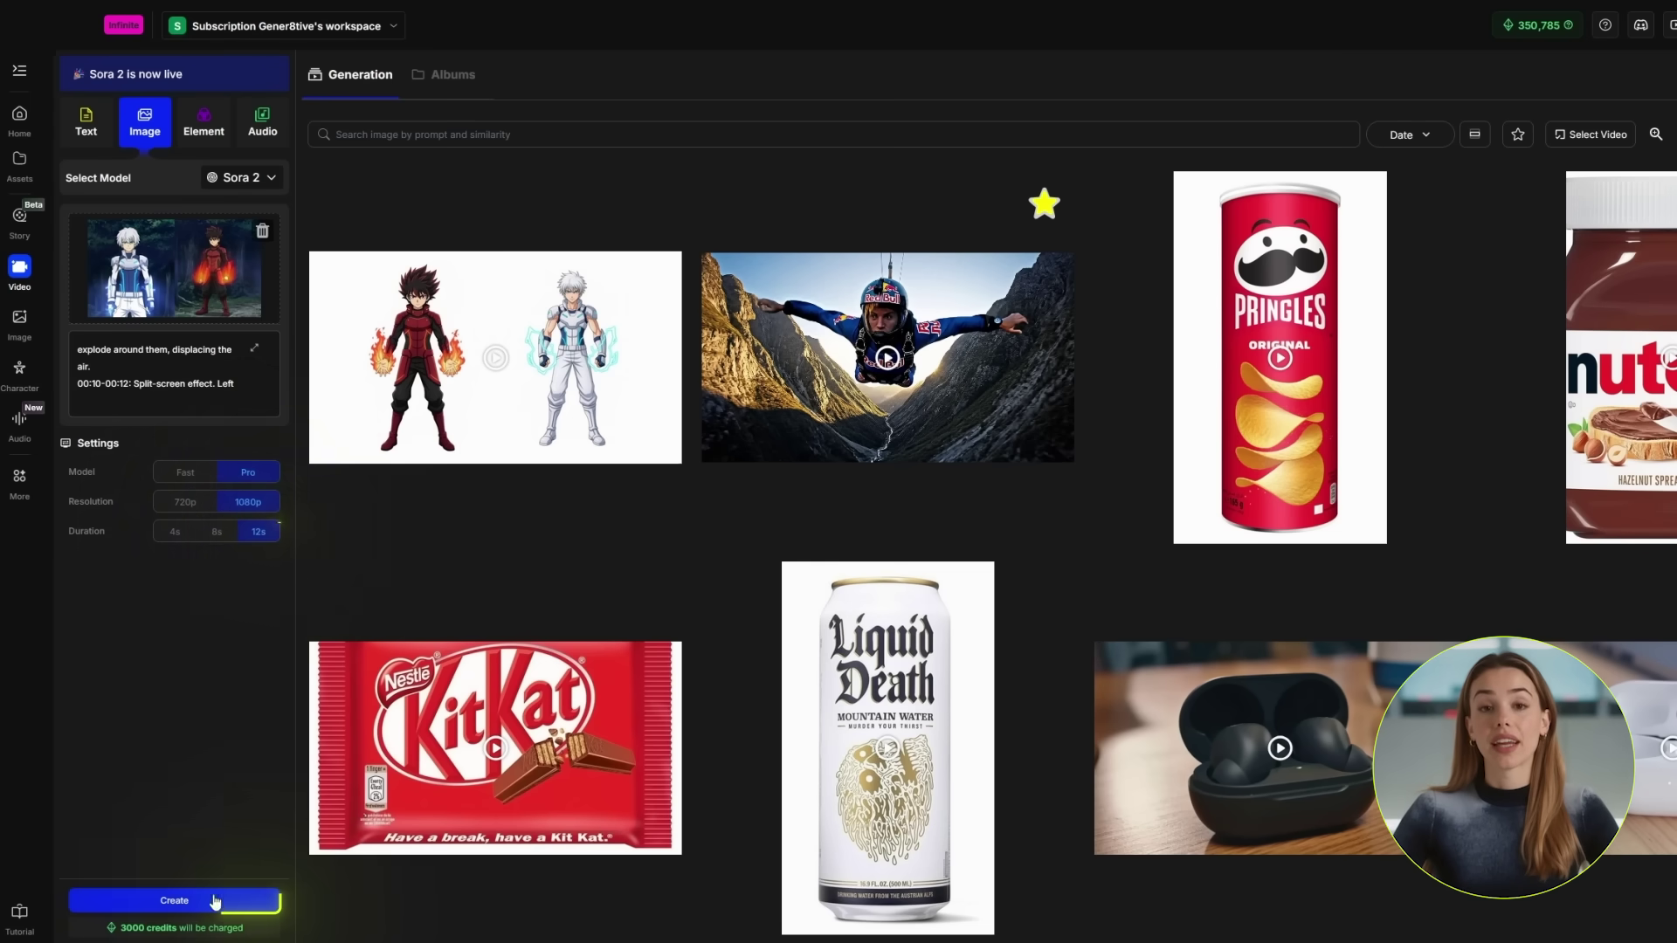
Open the newly generated forest clash clip from the Generation grid
left_click(215, 901)
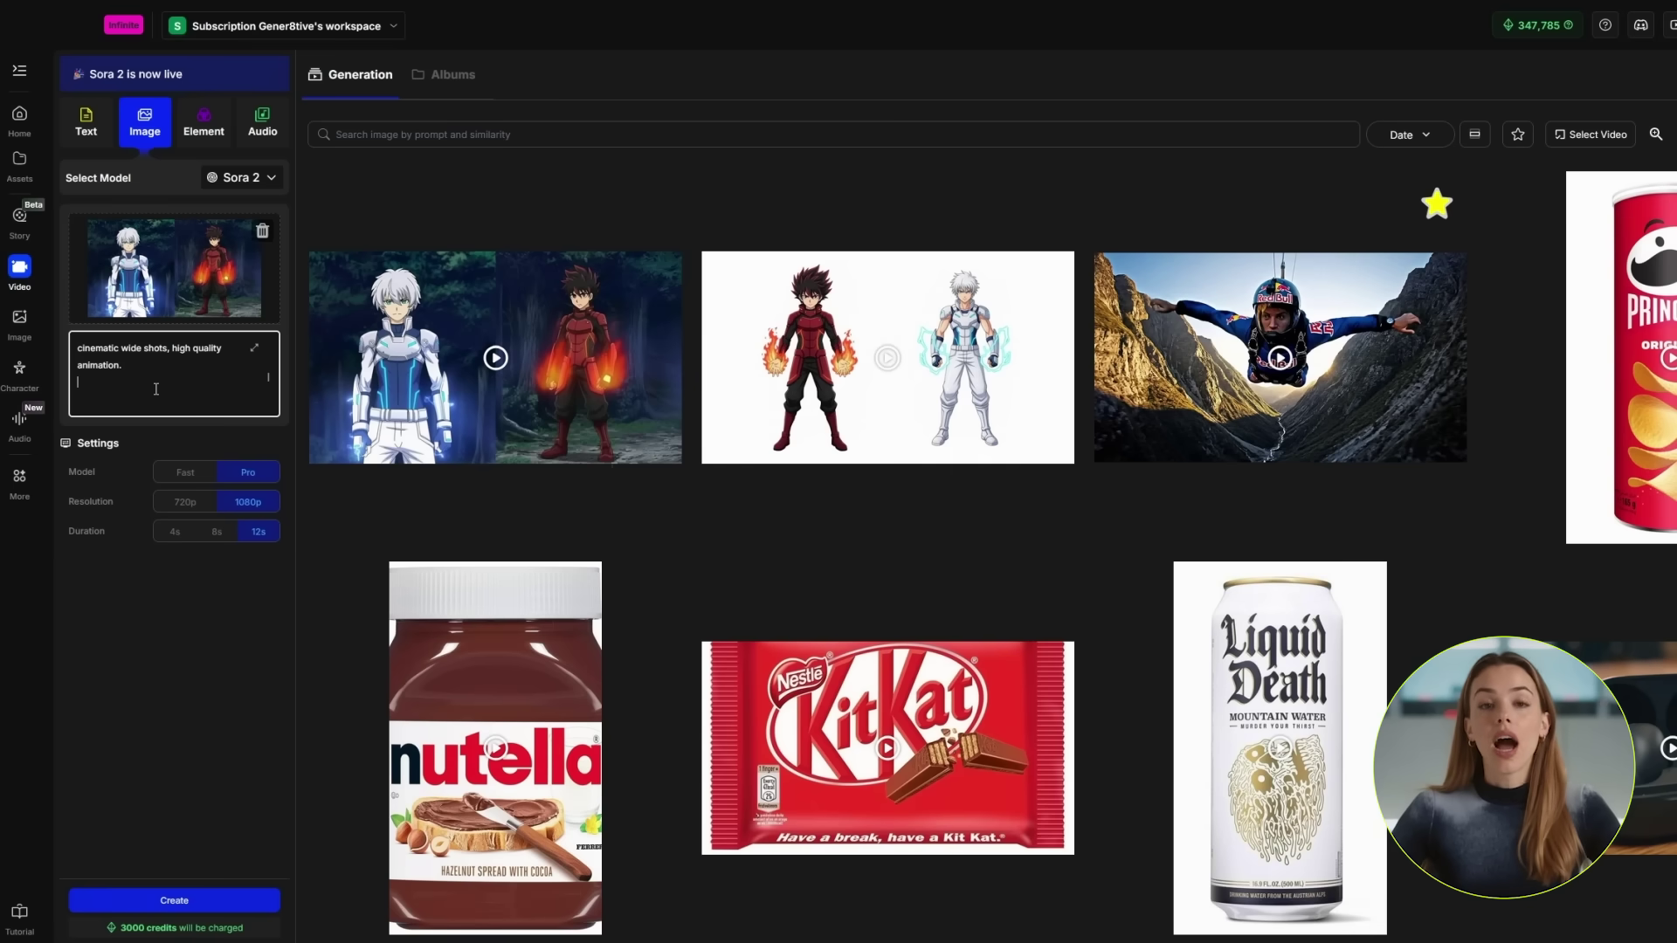
Review the full timed shot-list prompt in the expanded view, then start a new Sora 2 generation
scroll(159, 391, "up", 3)
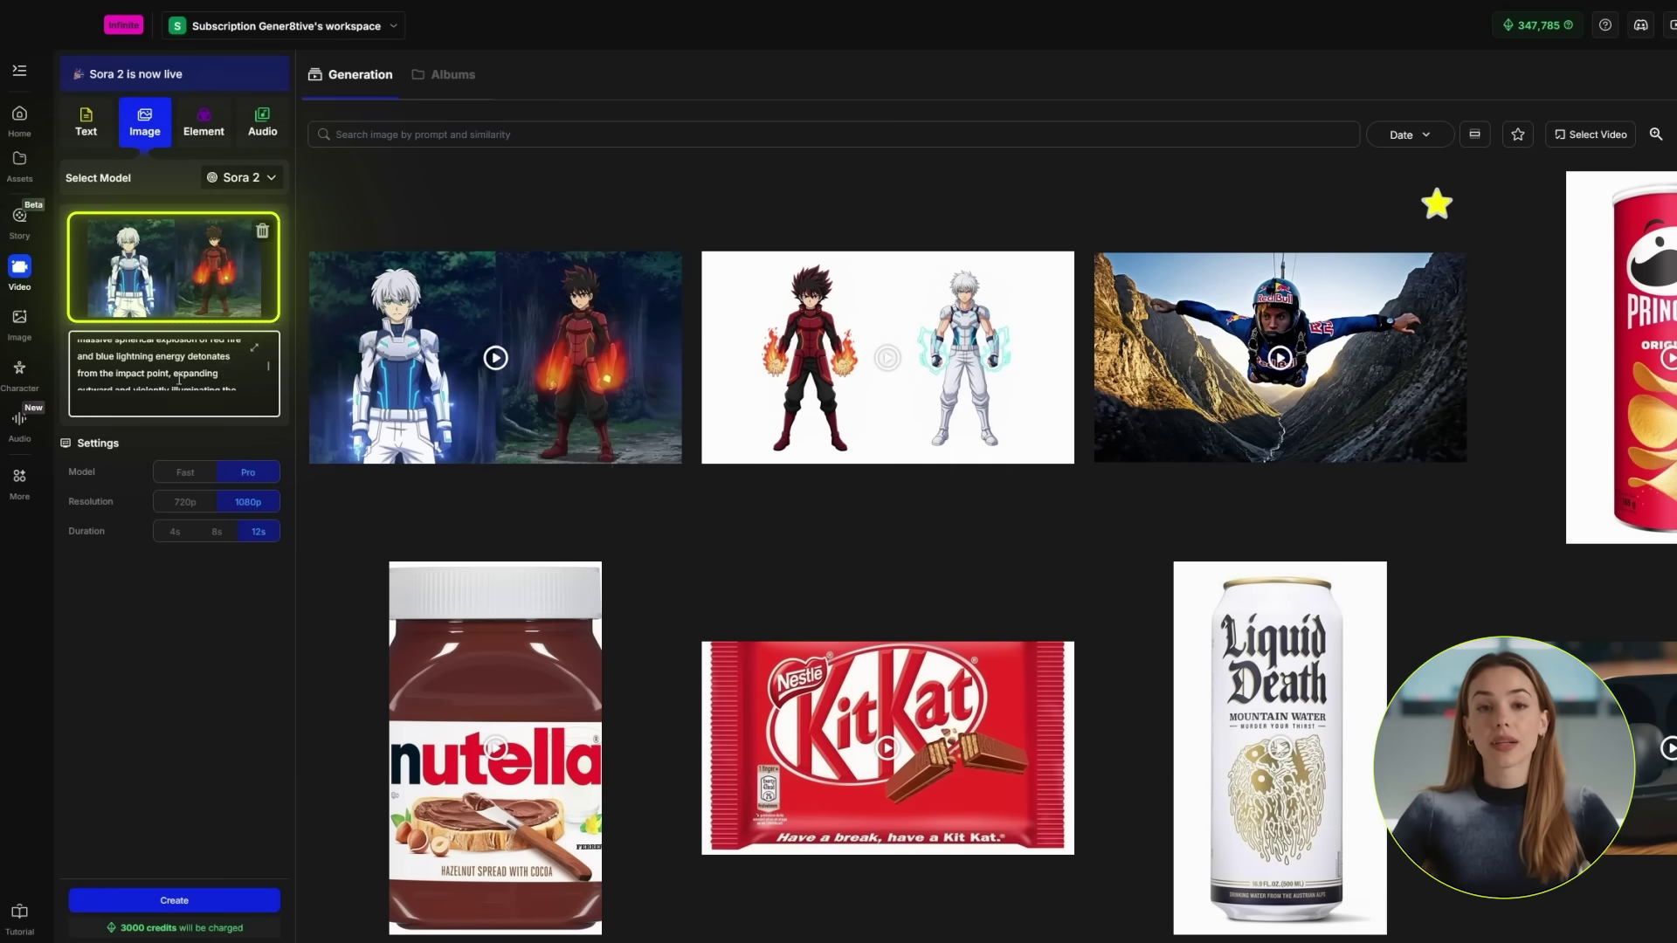
left_click(254, 347)
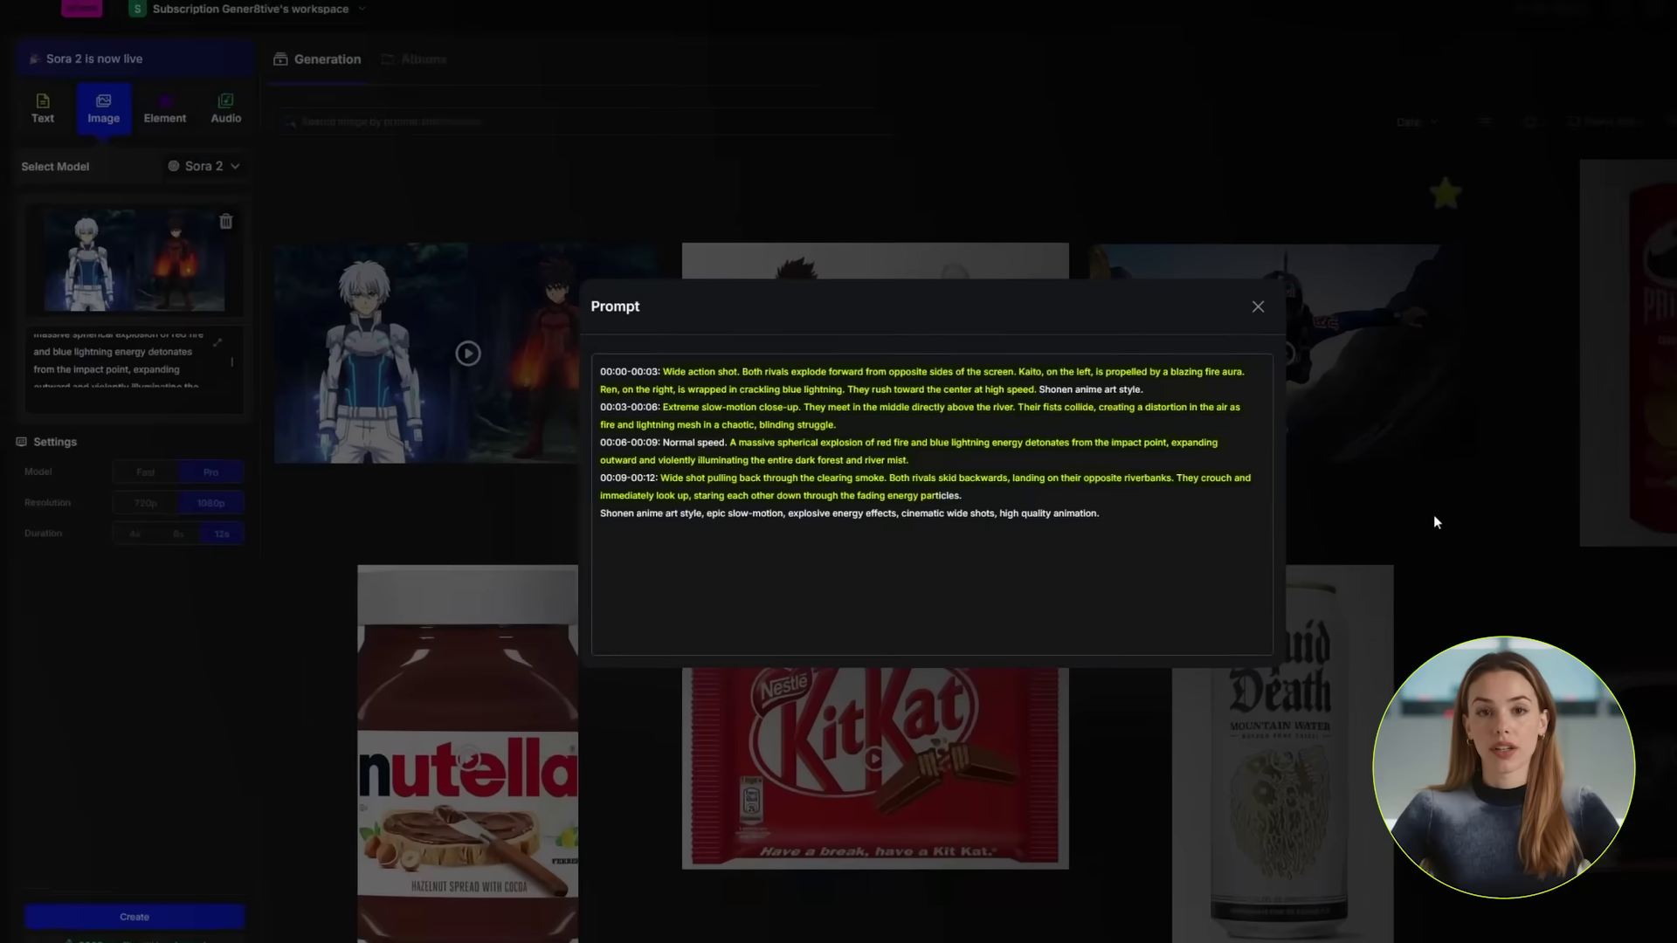
left_click(1504, 529)
left_click(212, 901)
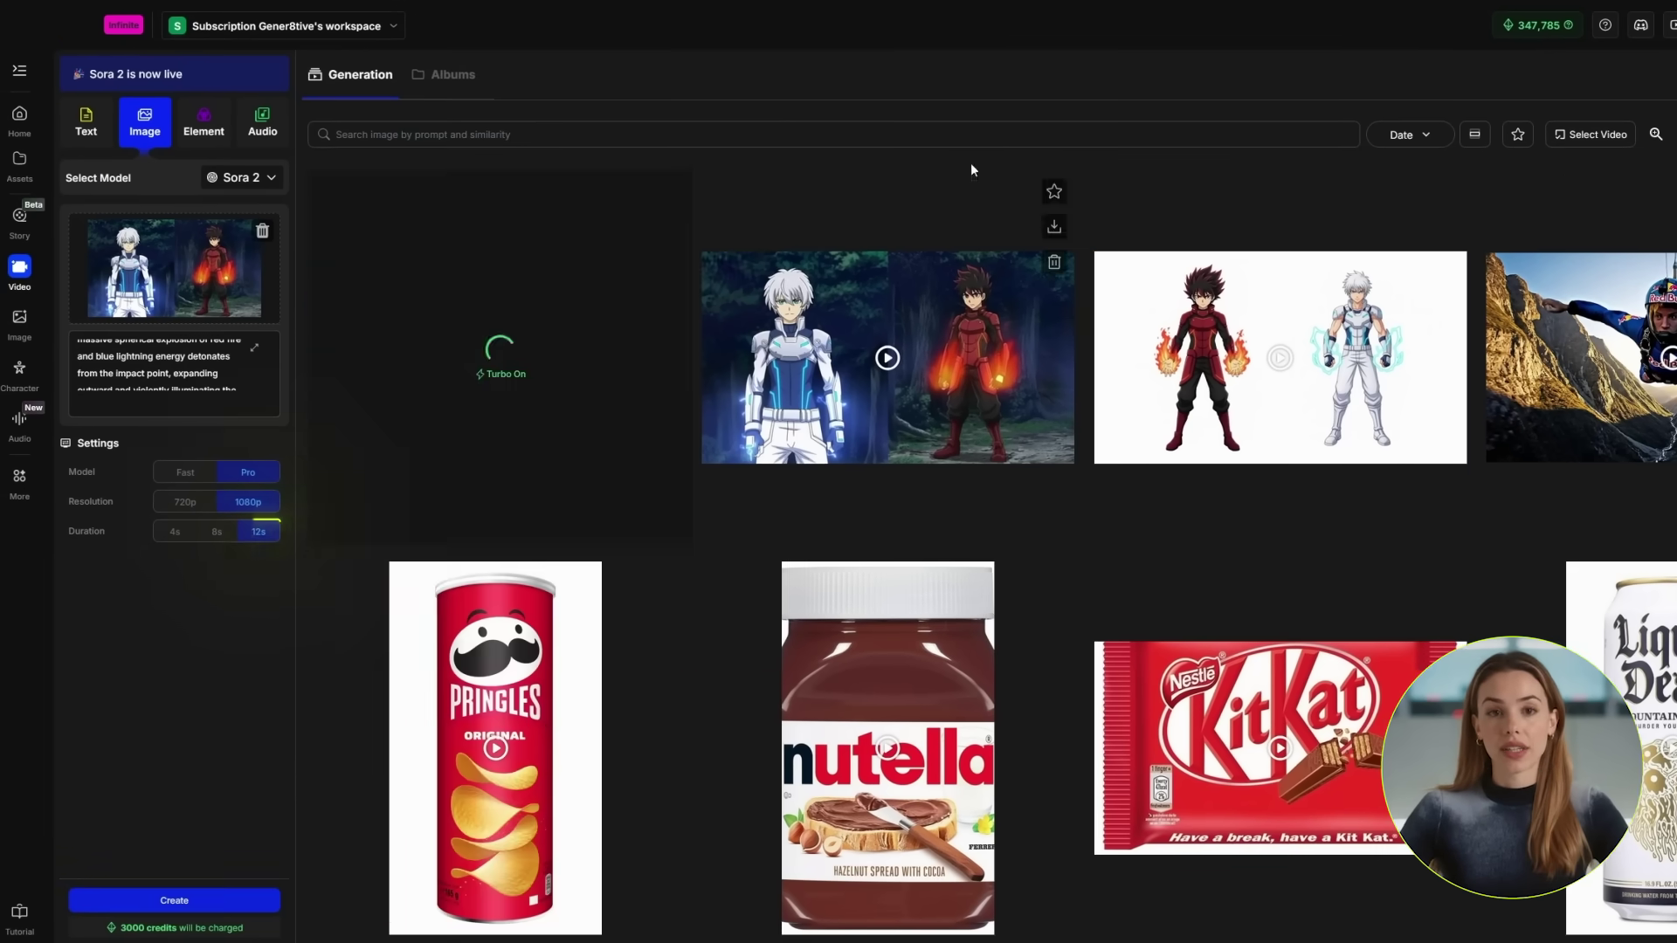